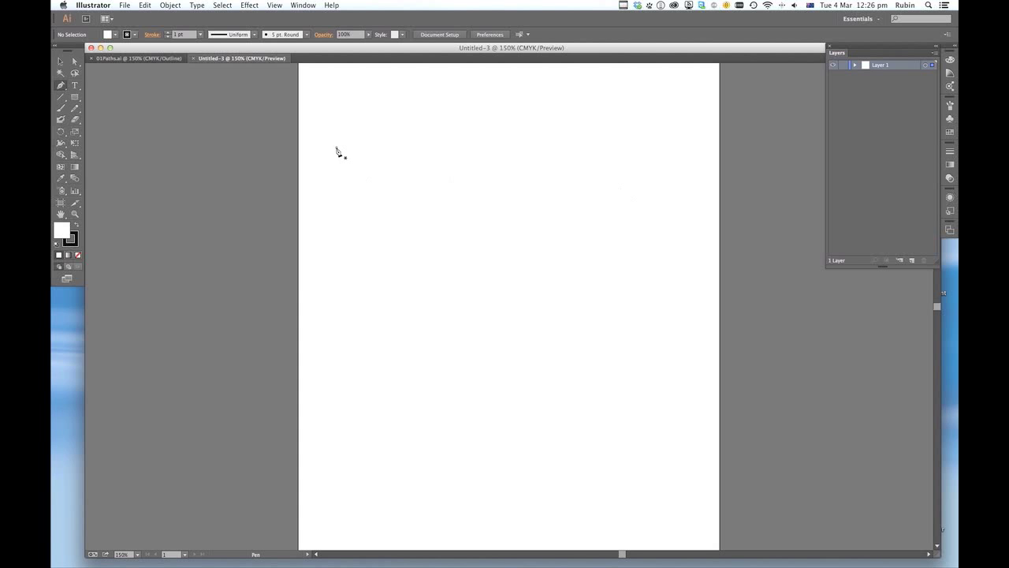
- Draw a large closed, irregular seven-sided shape of straight segments on the blank artboard with the Pen tool
left_click(336, 148)
left_click(607, 173)
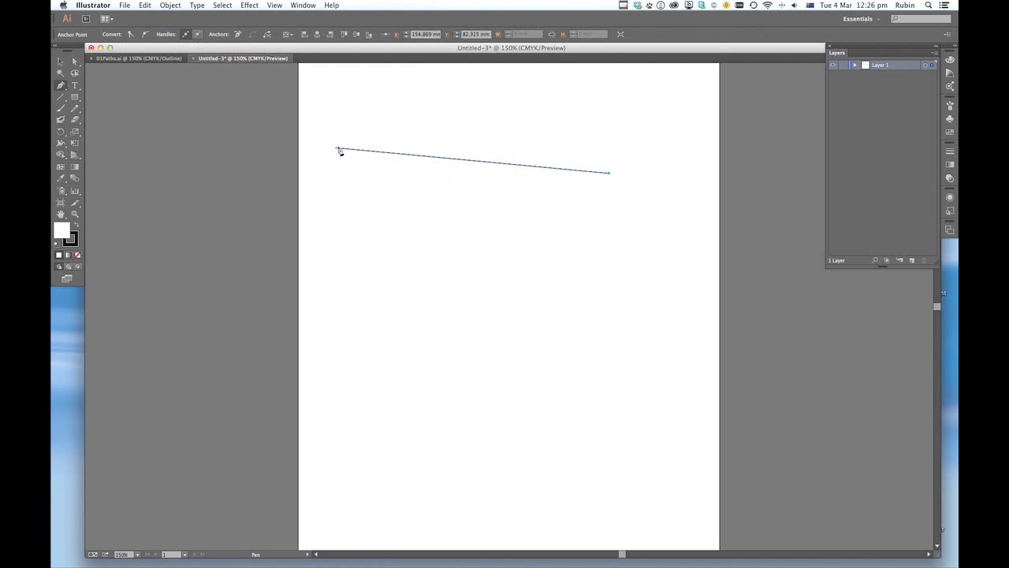
scroll(339, 150, "left", 1)
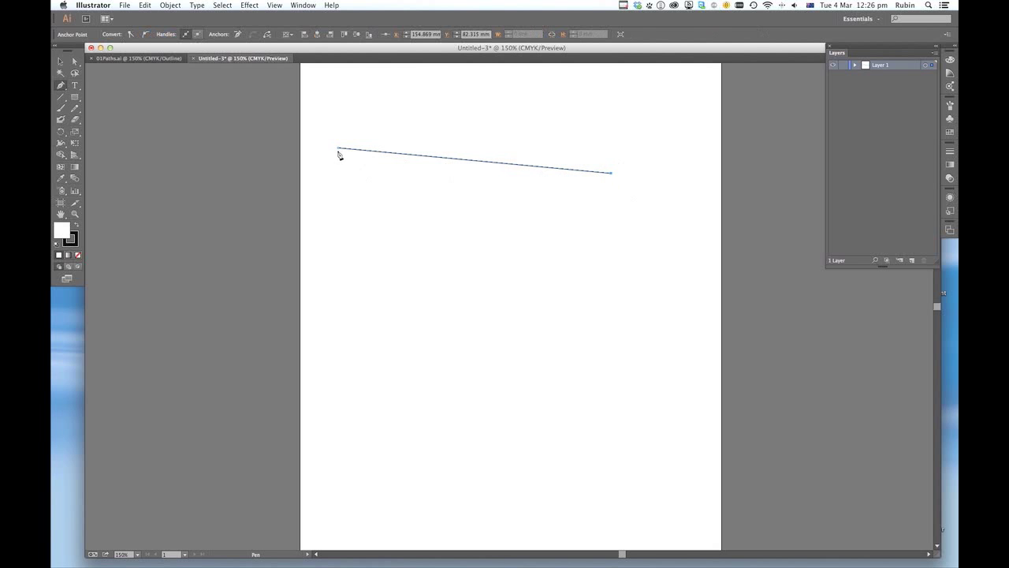
left_click(611, 173)
left_click(542, 288)
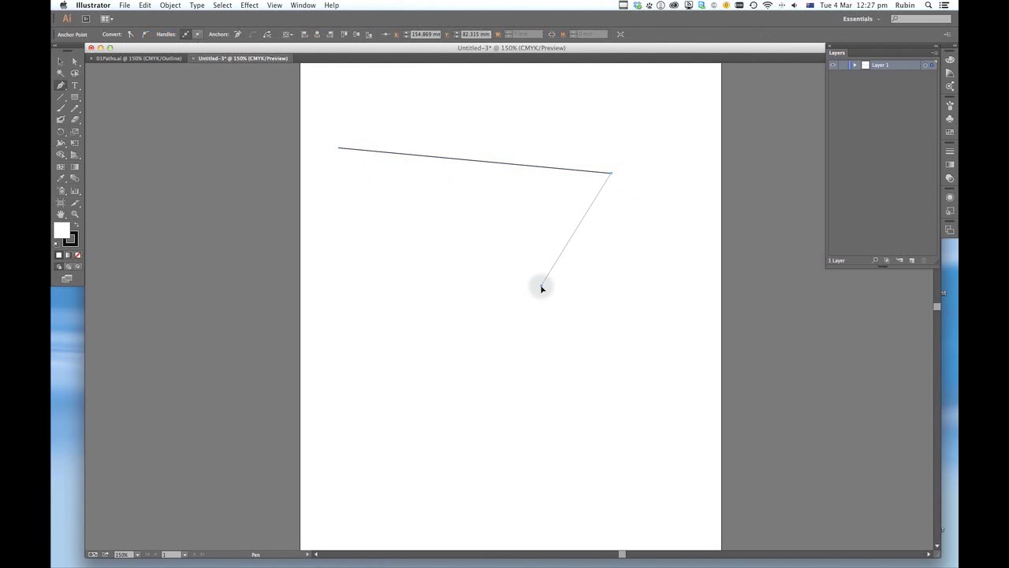
left_click(591, 358)
left_click(473, 408)
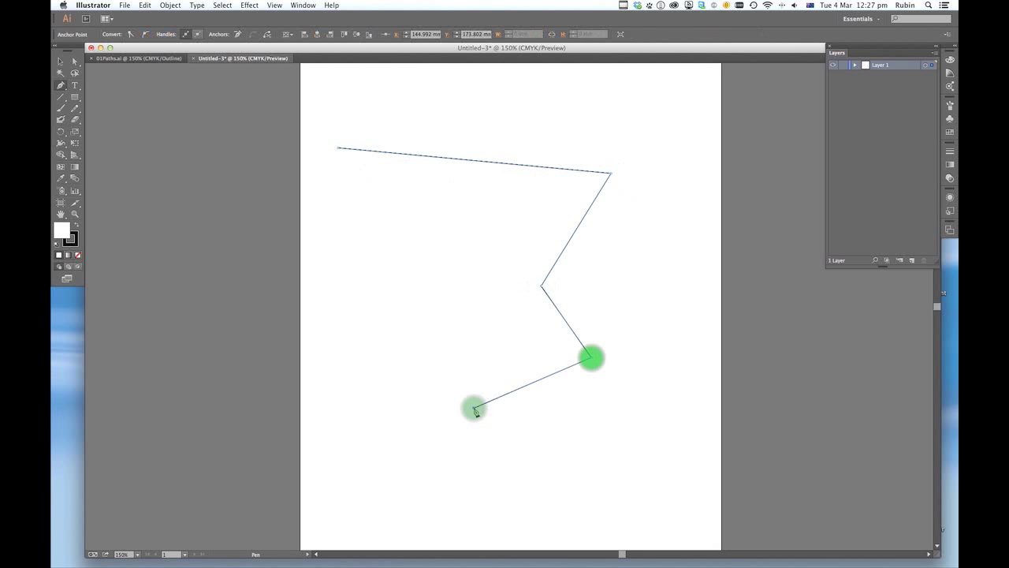
left_click(426, 344)
left_click(460, 273)
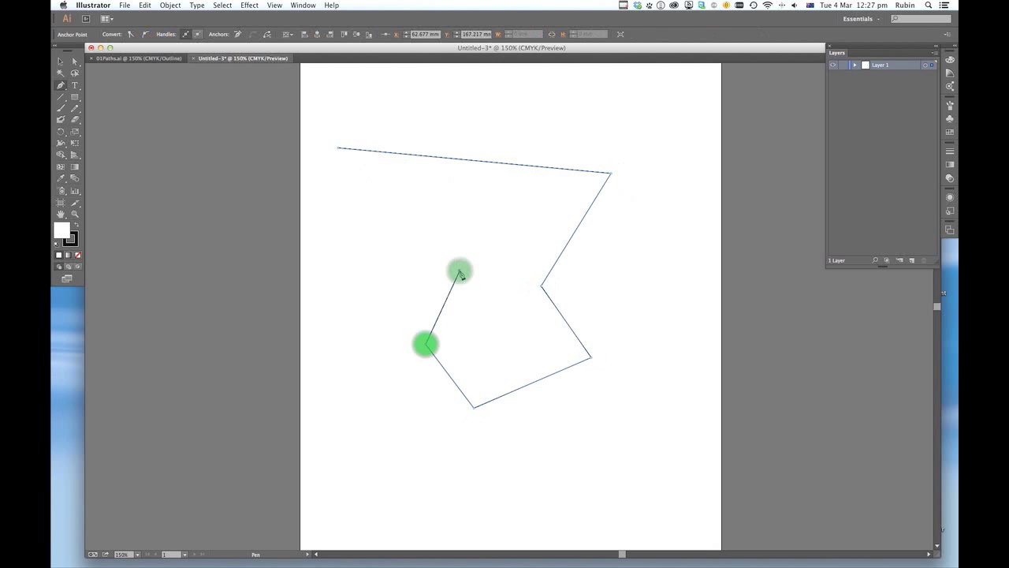
left_click(339, 150)
- Draw a separate straight line above the closed shape and an open three-segment path running below it
left_click(352, 104)
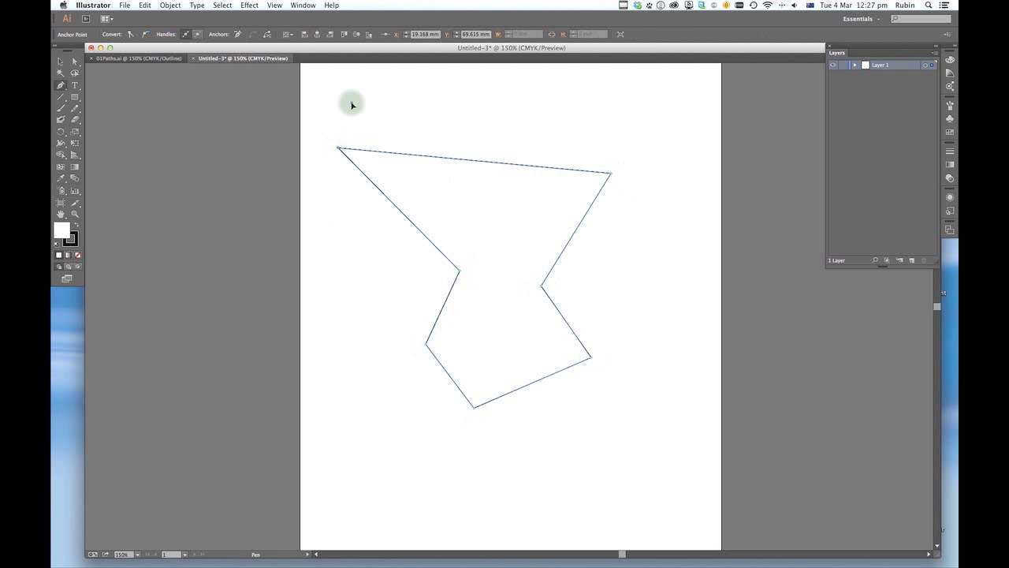
left_click(563, 116)
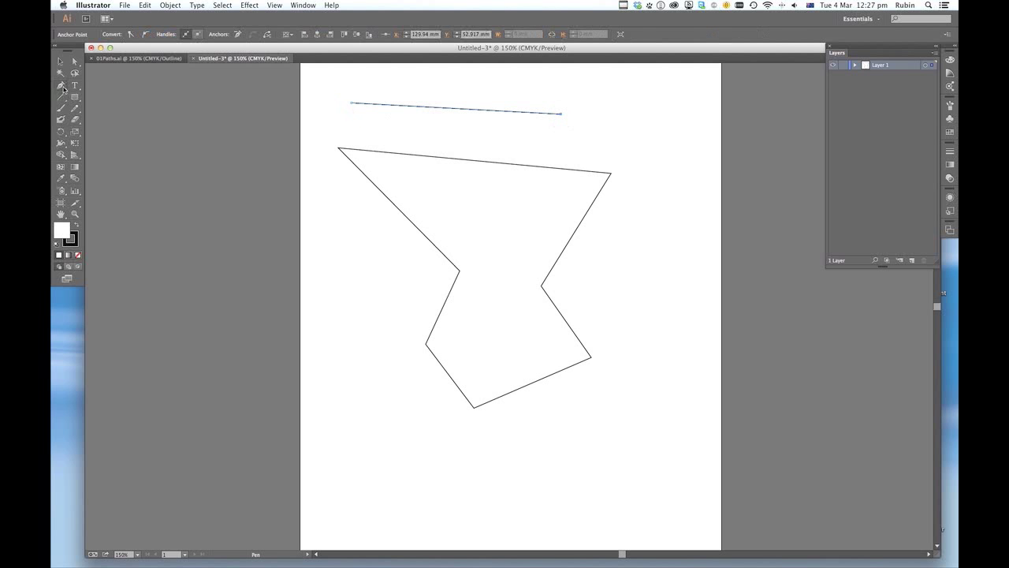
left_click(63, 88)
left_click(352, 301)
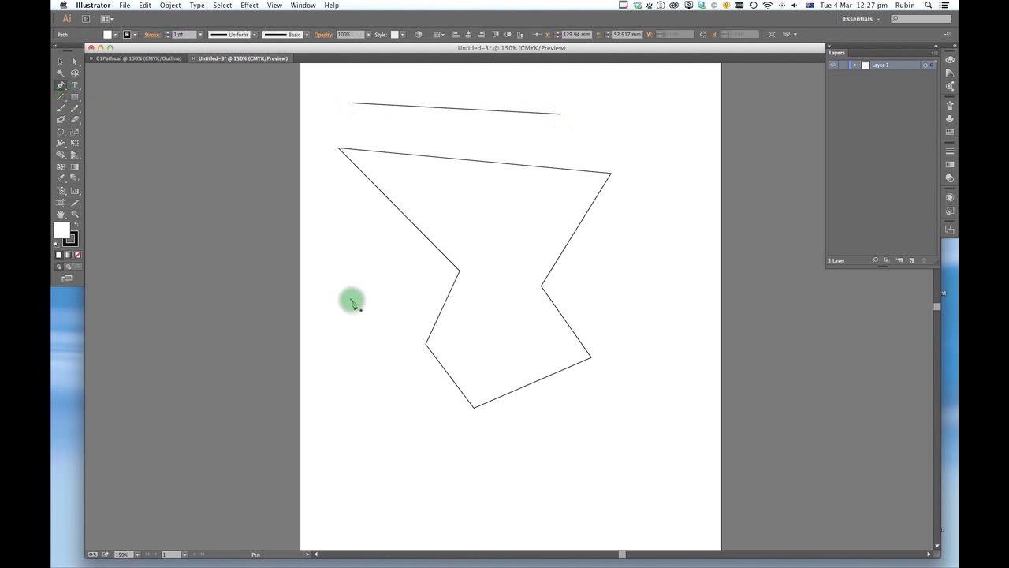
left_click(438, 427)
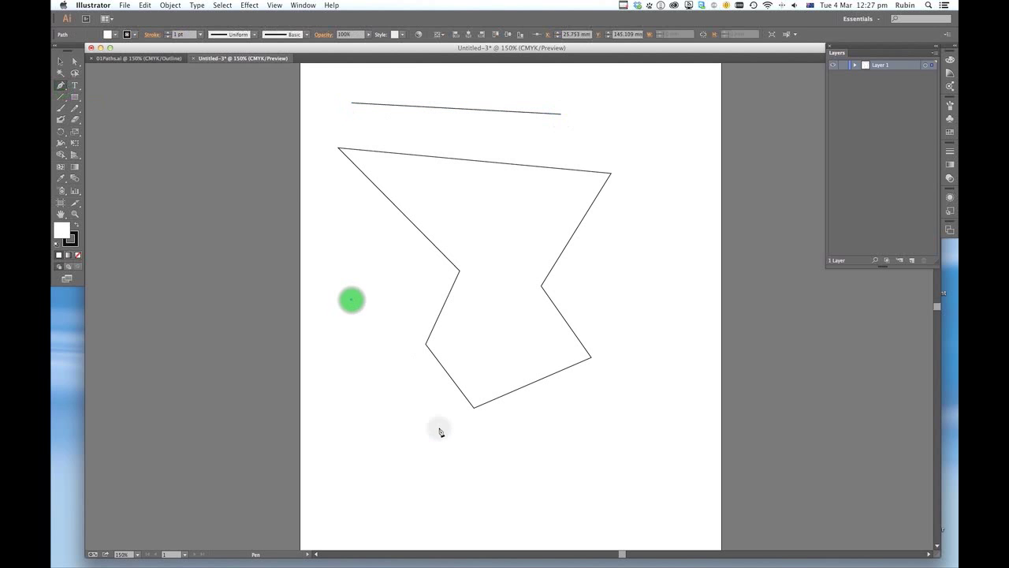
left_click(552, 442)
left_click(608, 403)
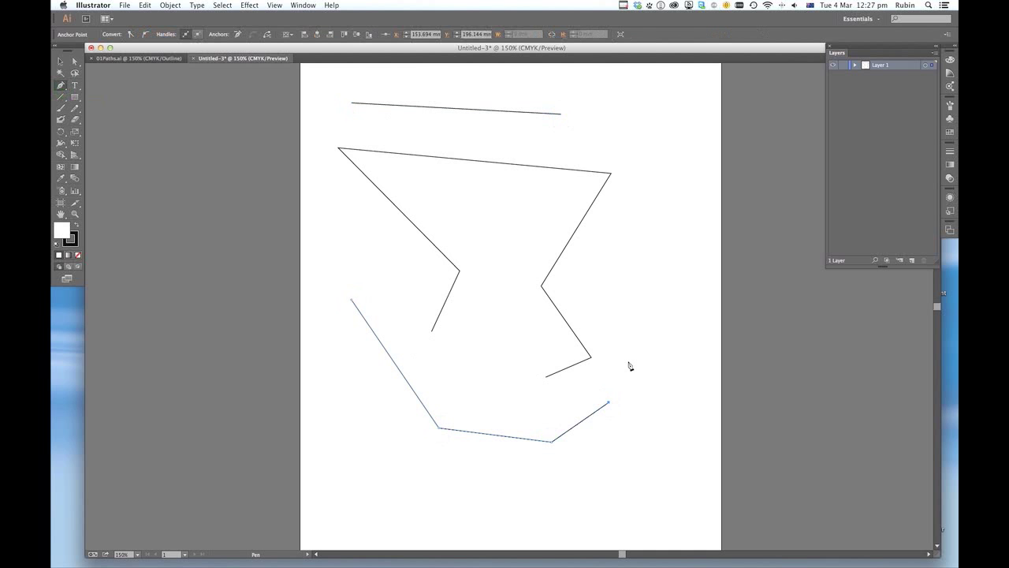
- Clear all artwork and draw a closed four-point shape with a horizontal, a vertical and a 45° diagonal segment plus a closing segment
key("super+a")
key("Delete")
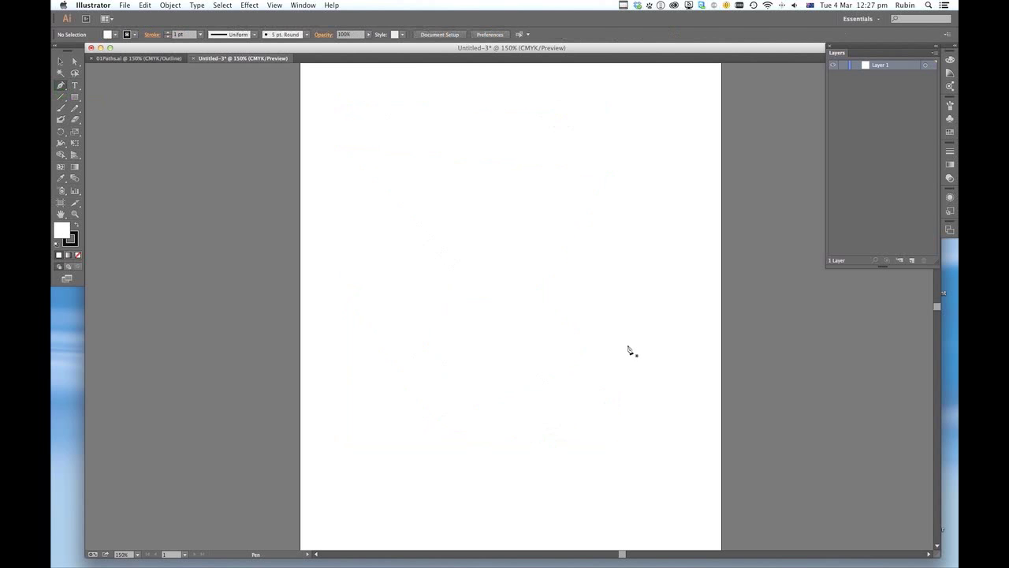
left_click(329, 150)
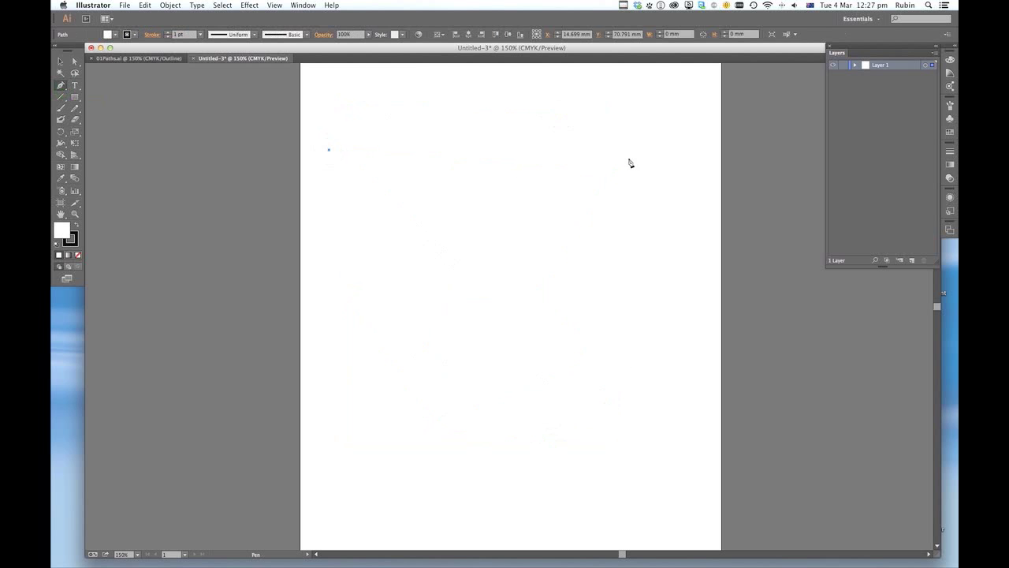
left_click(629, 161, "shift")
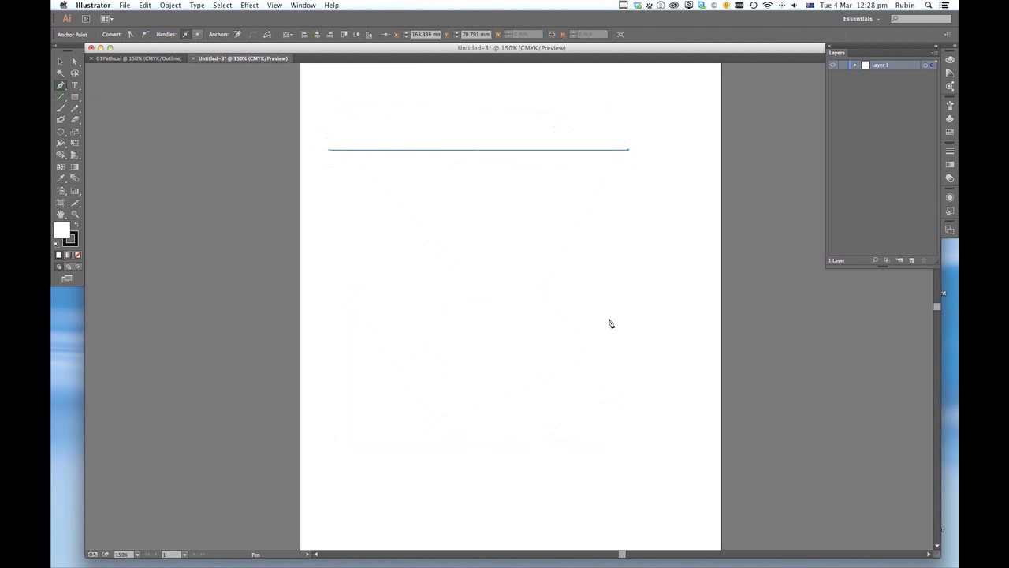
left_click(602, 382, "shift")
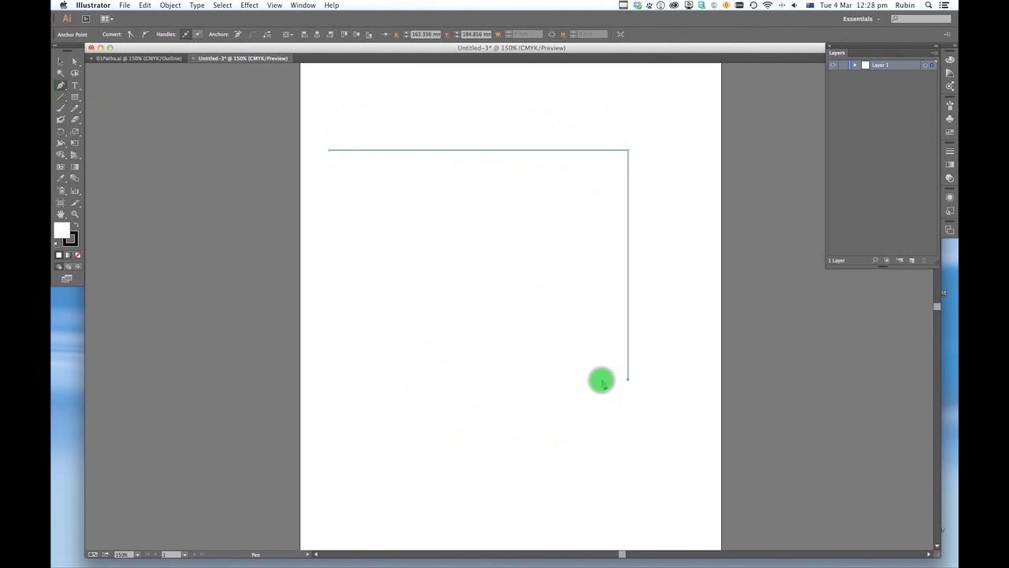
left_click(416, 202, "shift")
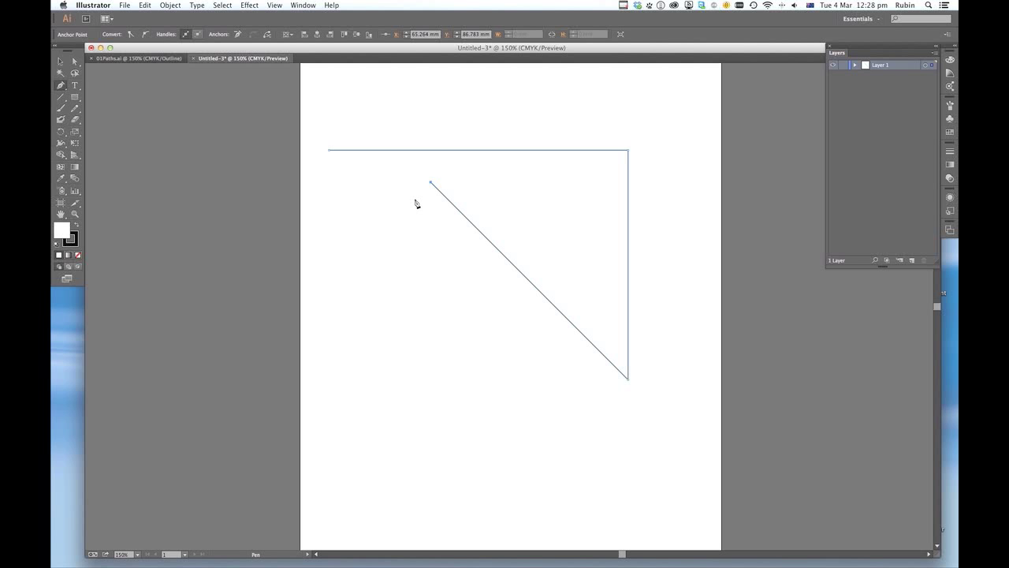
left_click(329, 152)
key("v")
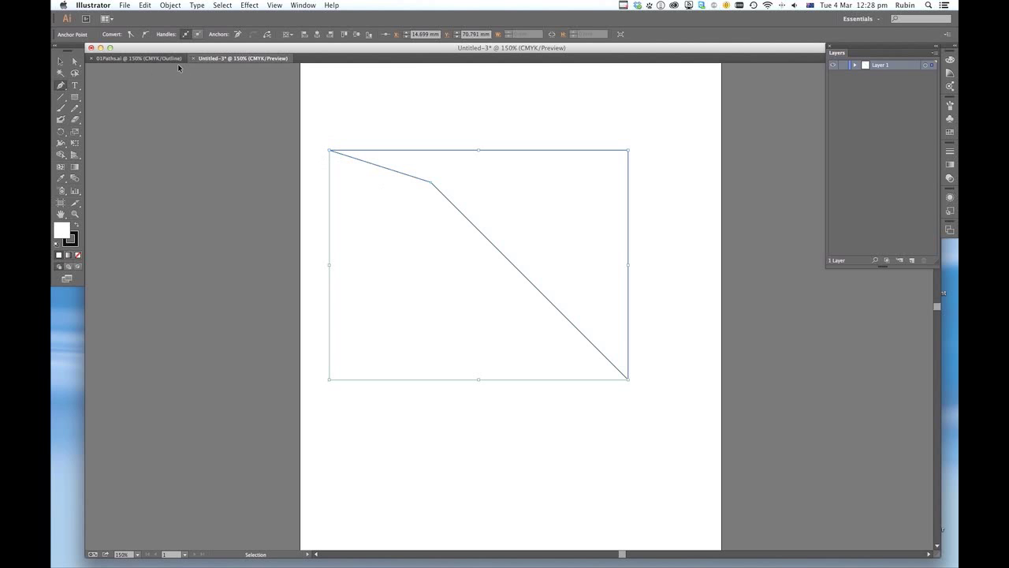
- Close the untitled practice document without saving its changes
key("super+w")
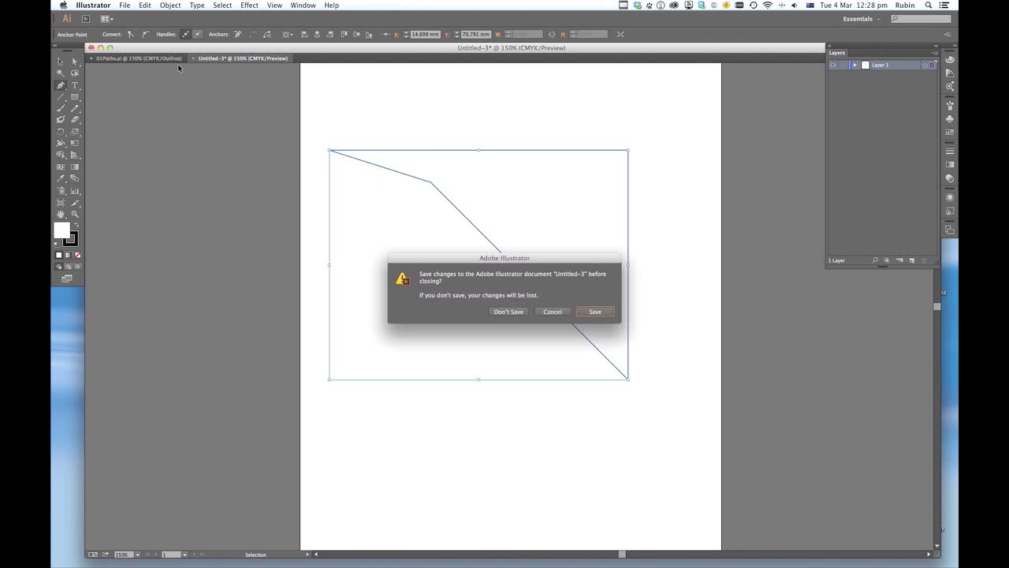
key("super+d")
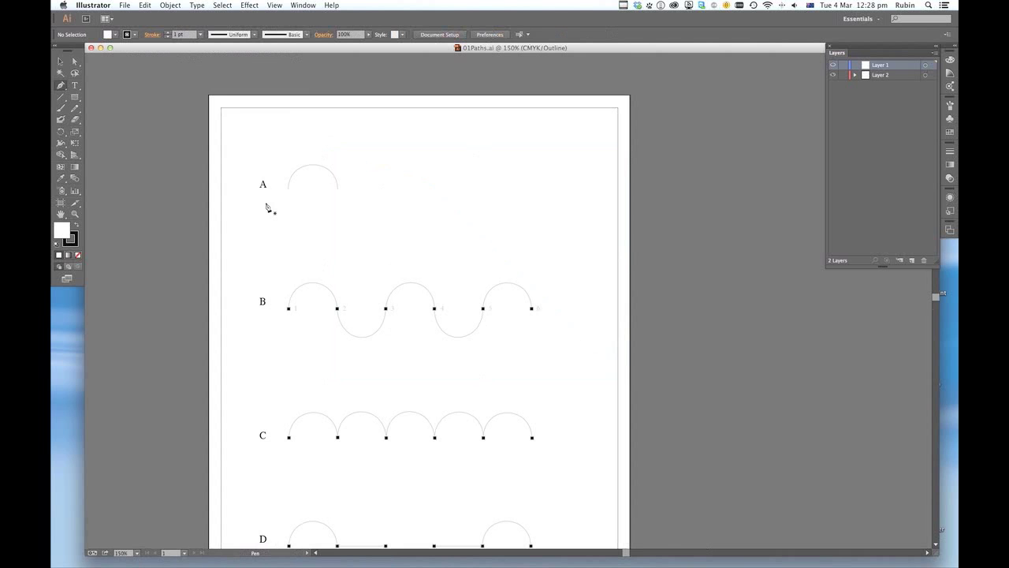
- Trace the semicircular template arc in row A with the Pen tool, using two smooth anchors with vertical handles
key("super+equal")
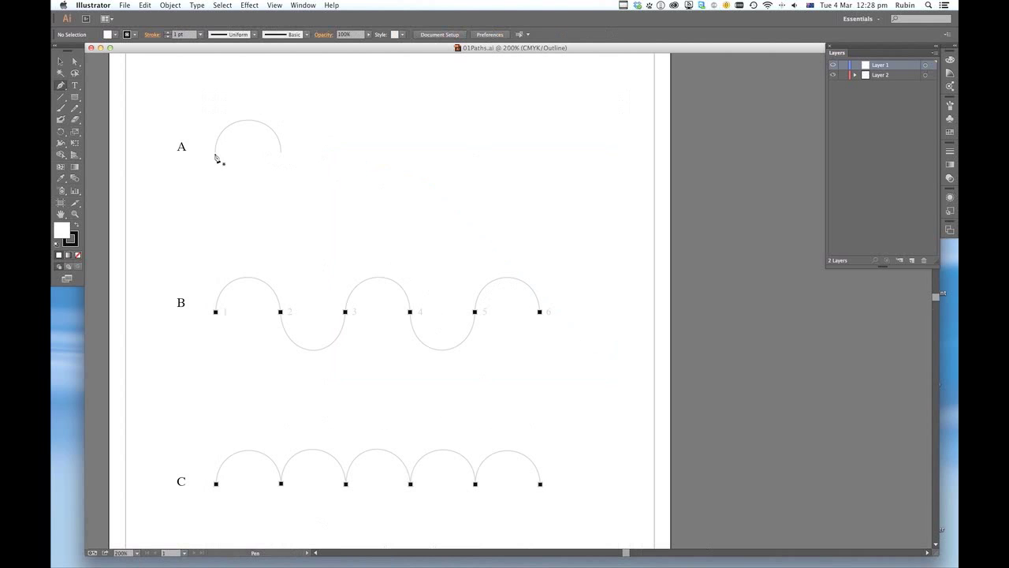
left_click_drag(215, 155, 218, 113)
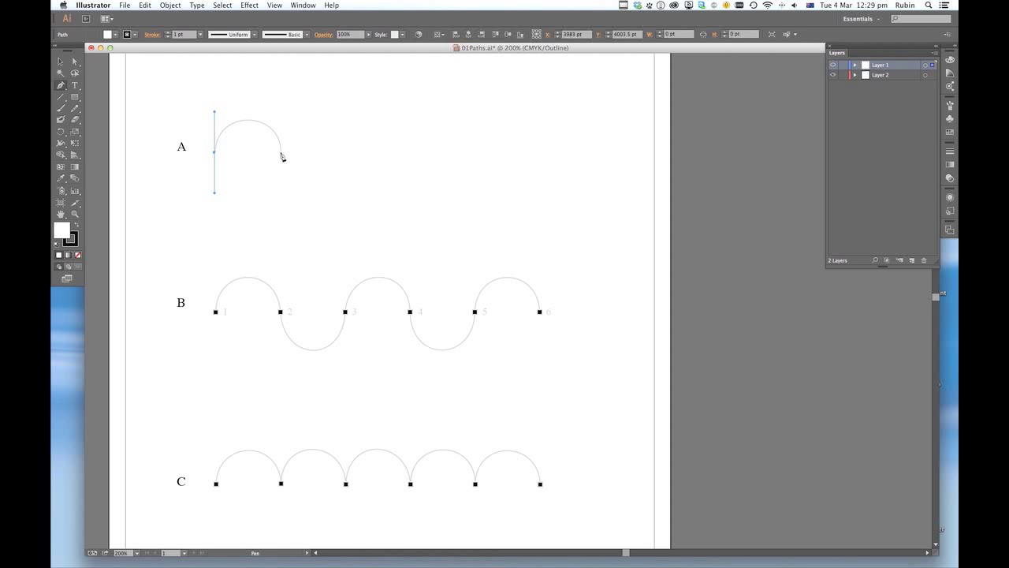
left_click_drag(281, 152, 284, 199)
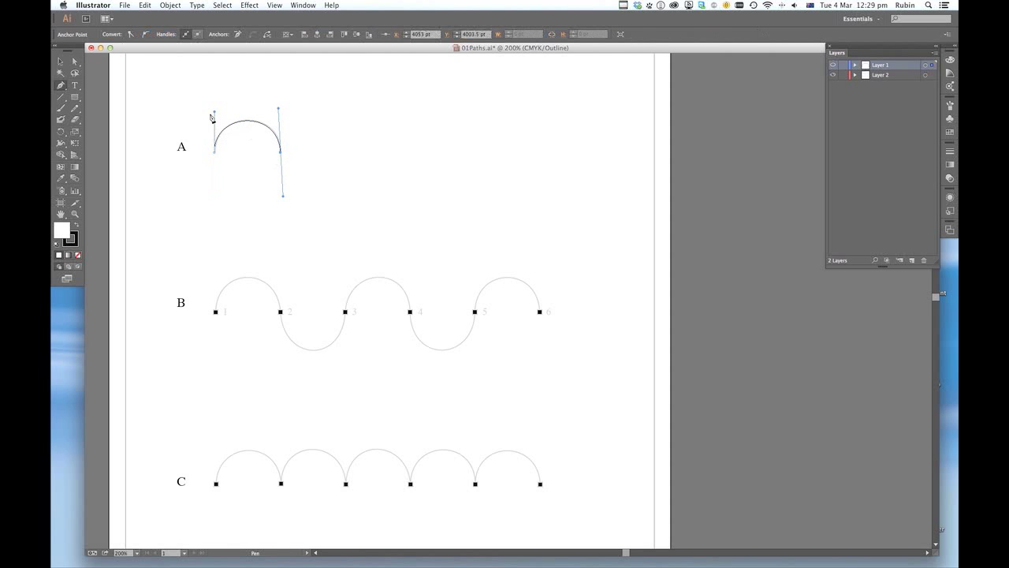
- Move the traced arc in row A to the right of its template and deselect it
left_click(61, 62)
left_click(340, 133)
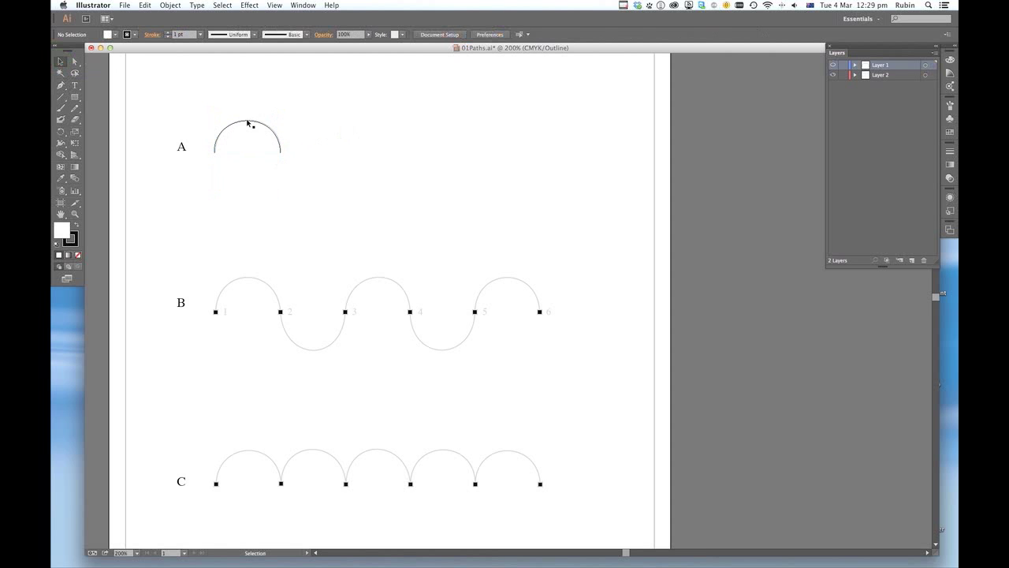
left_click_drag(249, 123, 348, 116)
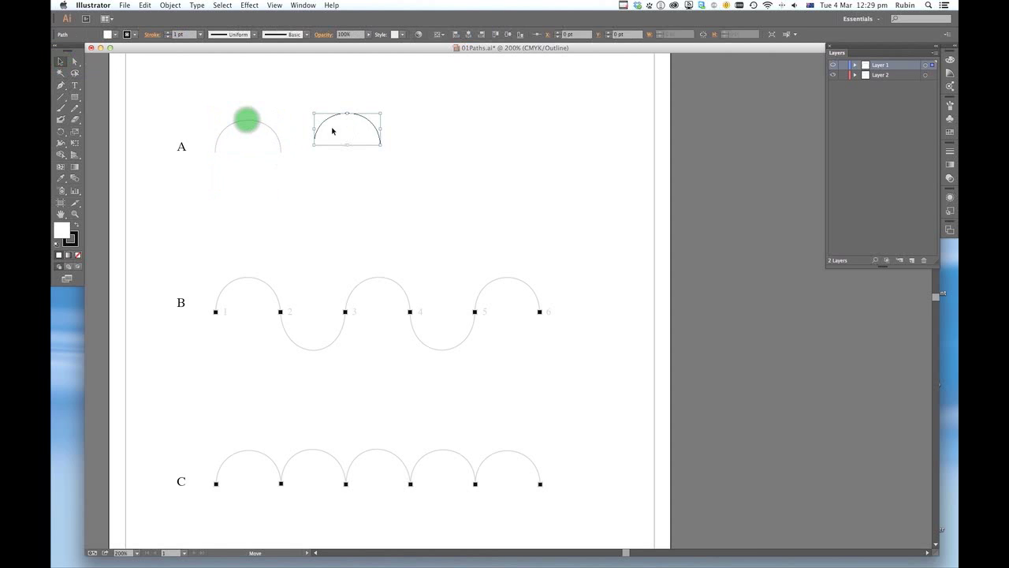
left_click(280, 163)
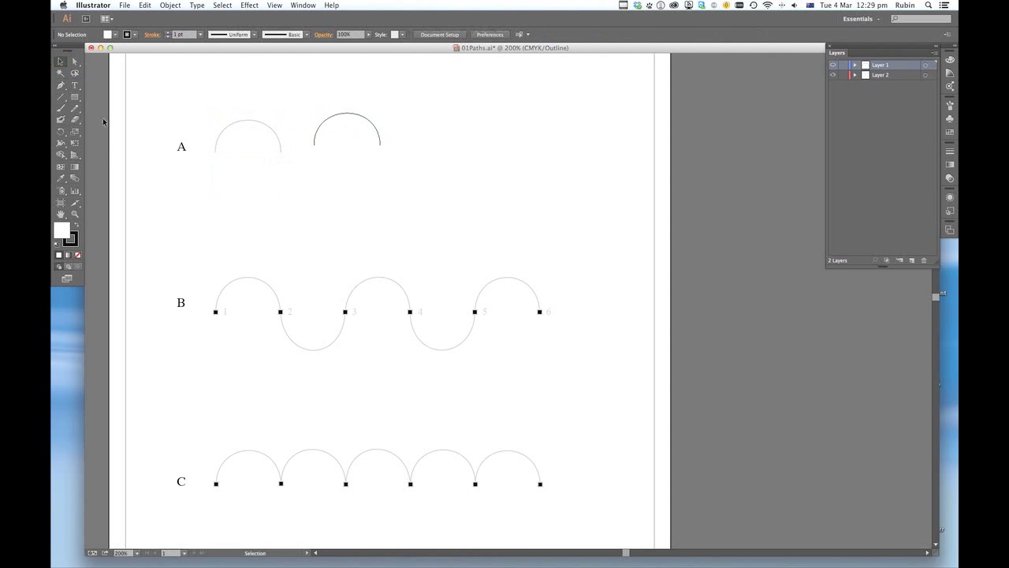
- Trace the row B wave through points 1 to 6 with smooth Pen anchors, alternating the handles up and down, and end the path
left_click(60, 85)
left_click_drag(216, 312, 215, 274)
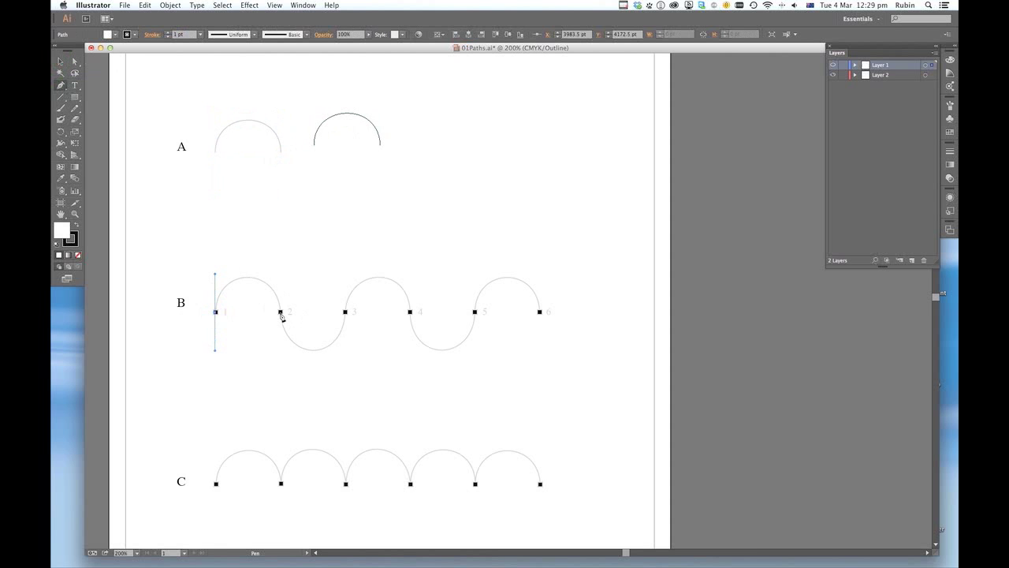
left_click_drag(281, 313, 288, 373)
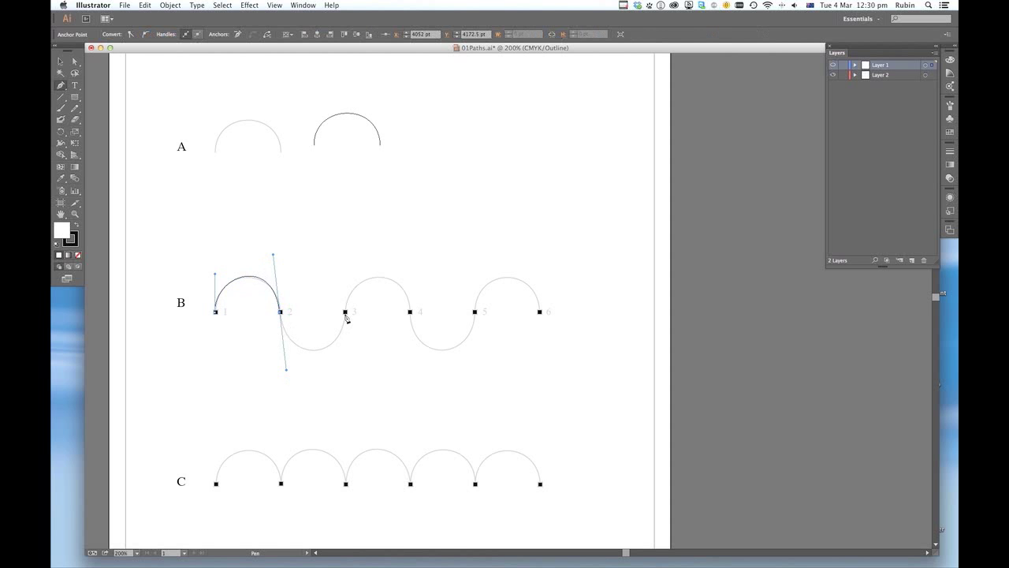
left_click_drag(346, 311, 343, 276)
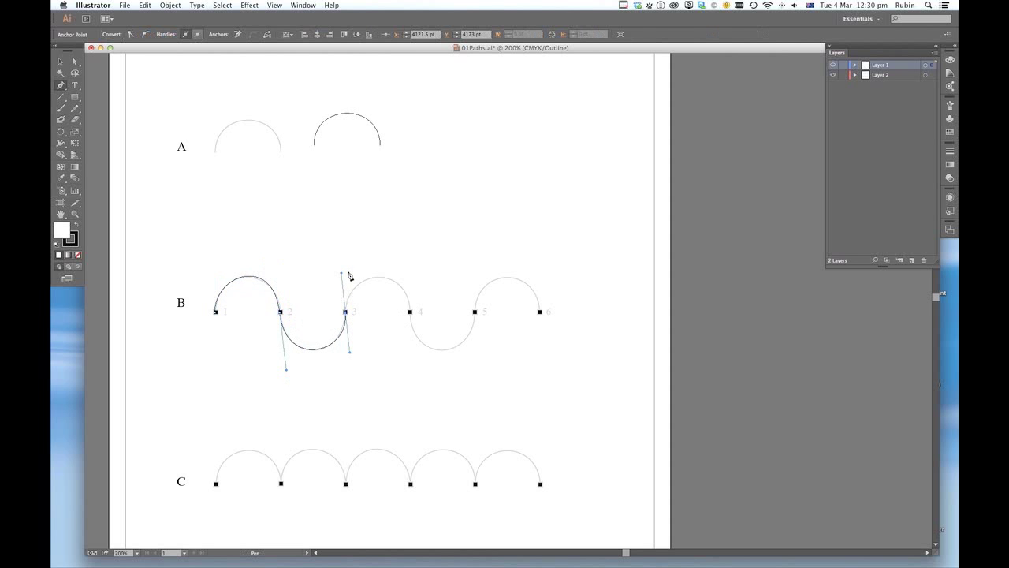
left_click_drag(409, 312, 414, 371)
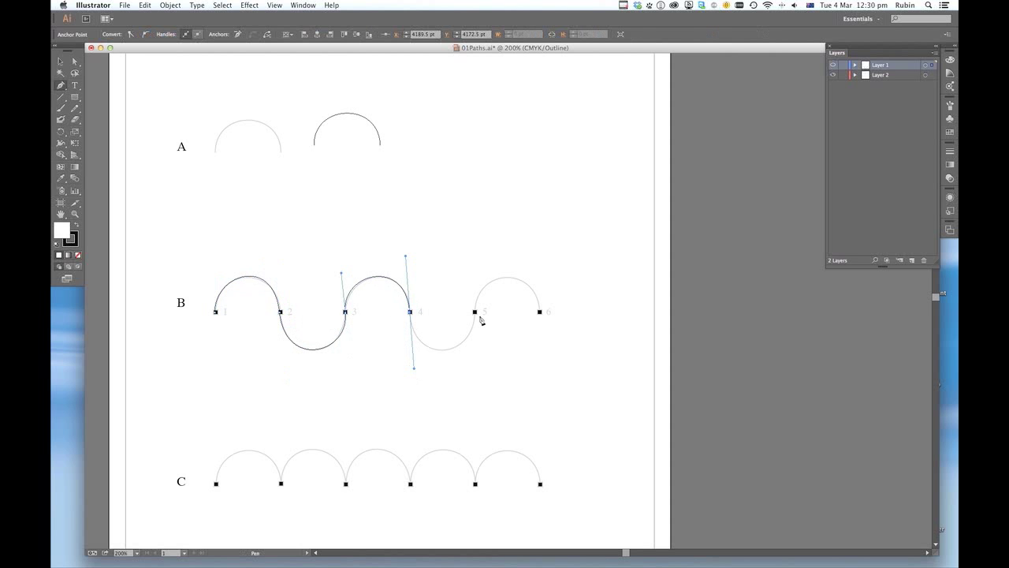
left_click_drag(475, 313, 472, 269)
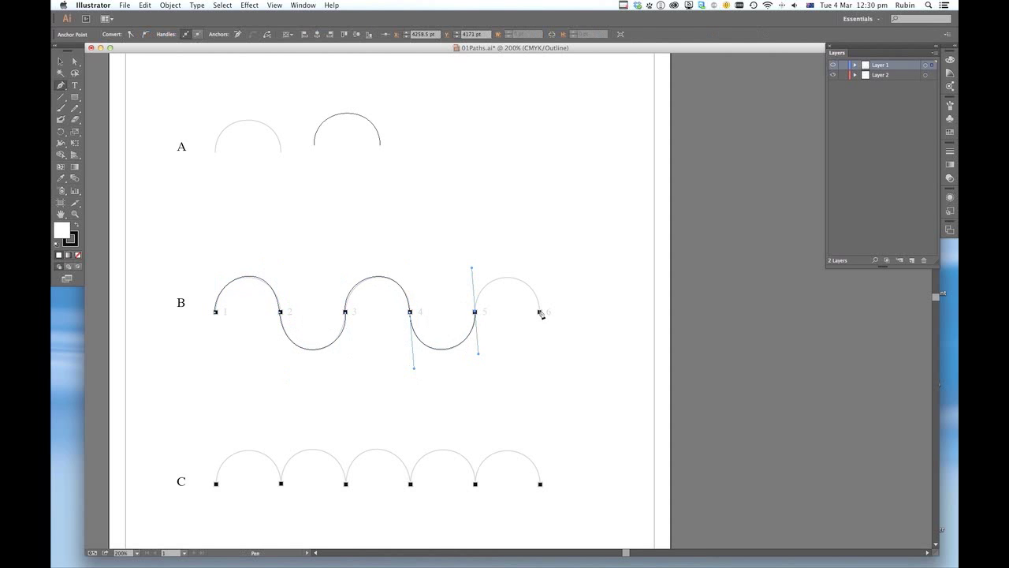
left_click_drag(540, 312, 544, 356)
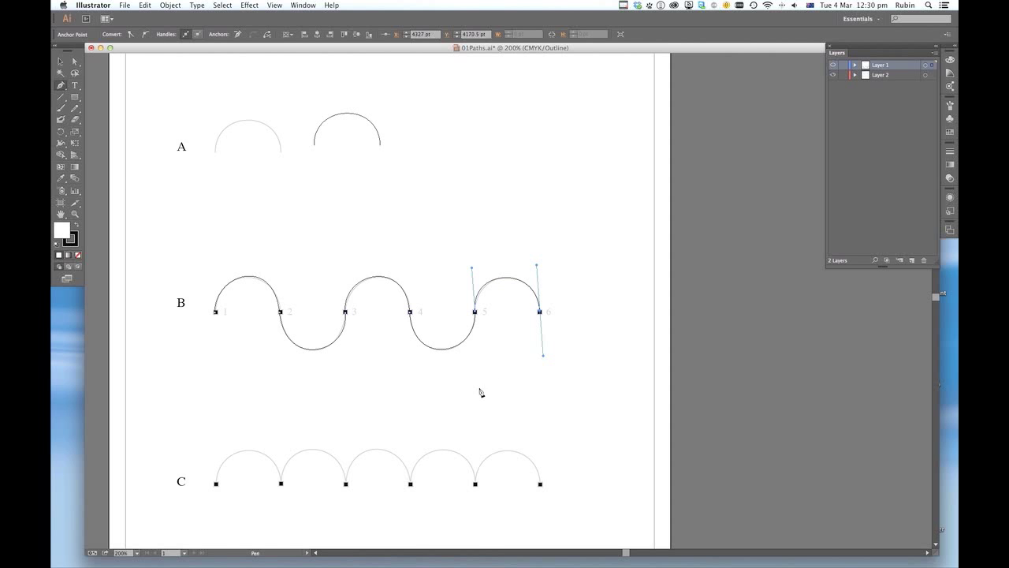
left_click(61, 85)
- Trace the first arch of row C with the Pen tool from its first marker to its second
key("space")
left_click_drag(326, 499, 322, 381)
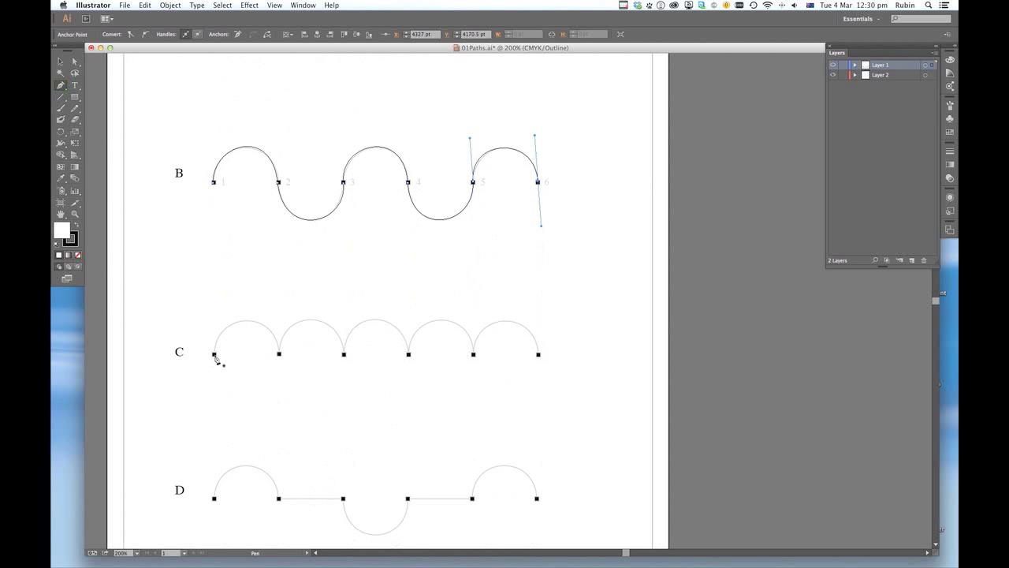
left_click_drag(215, 355, 213, 316)
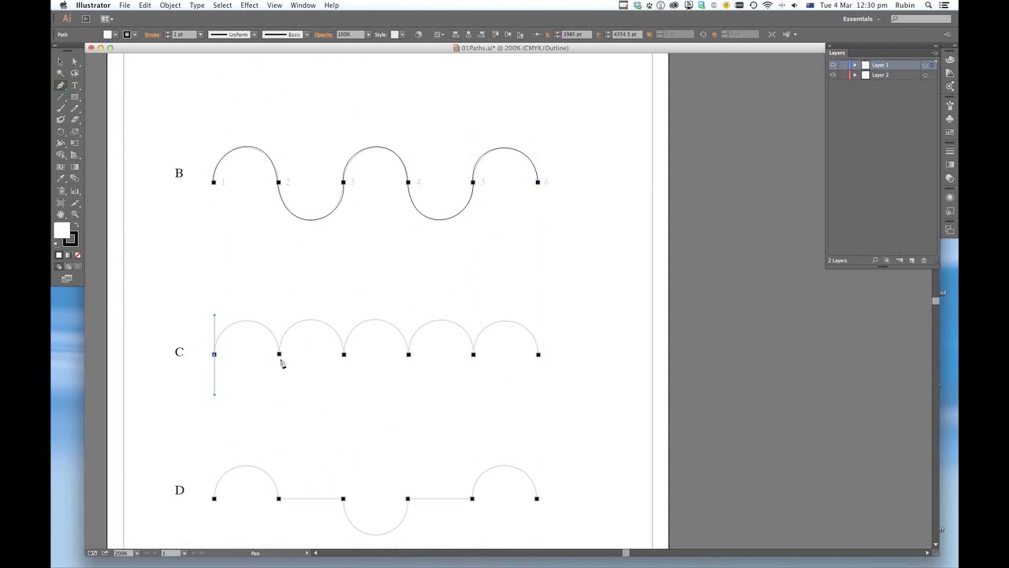
left_click_drag(279, 355, 285, 409)
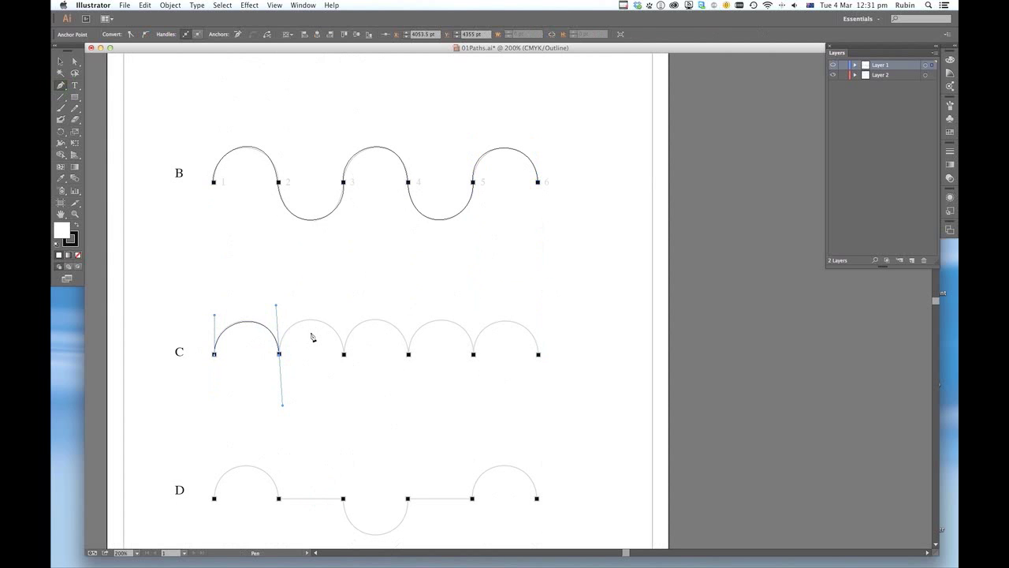
- Make the second anchor of row C a corner with an upward outgoing handle and trace the second arch to the third marker
key("alt")
left_click(279, 356)
left_click_drag(280, 322, 281, 311)
left_click_drag(343, 355, 349, 404)
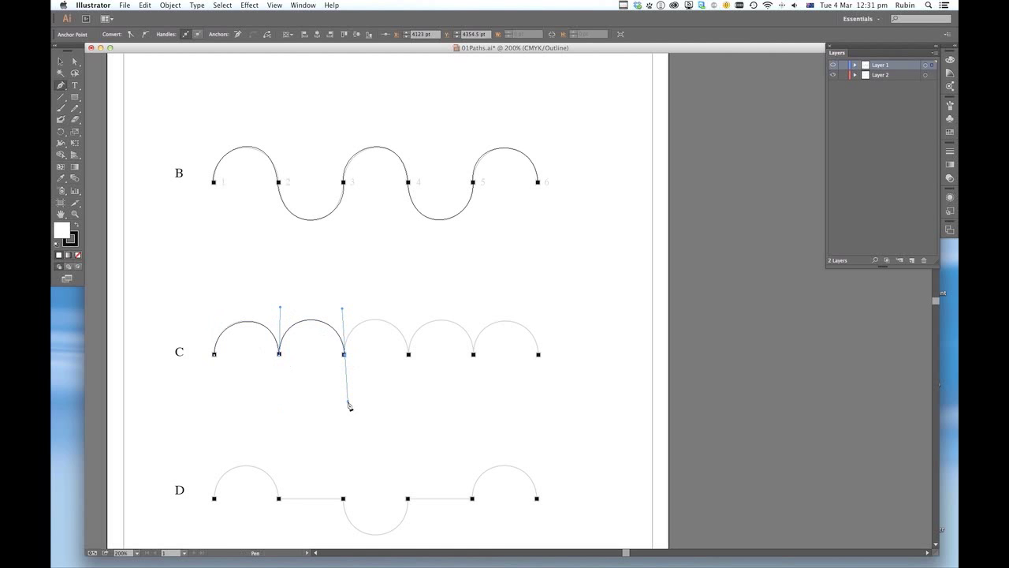
- Turn the third anchor of row C into a corner with an upward handle and trace the third arch to the fourth marker
left_click(344, 355)
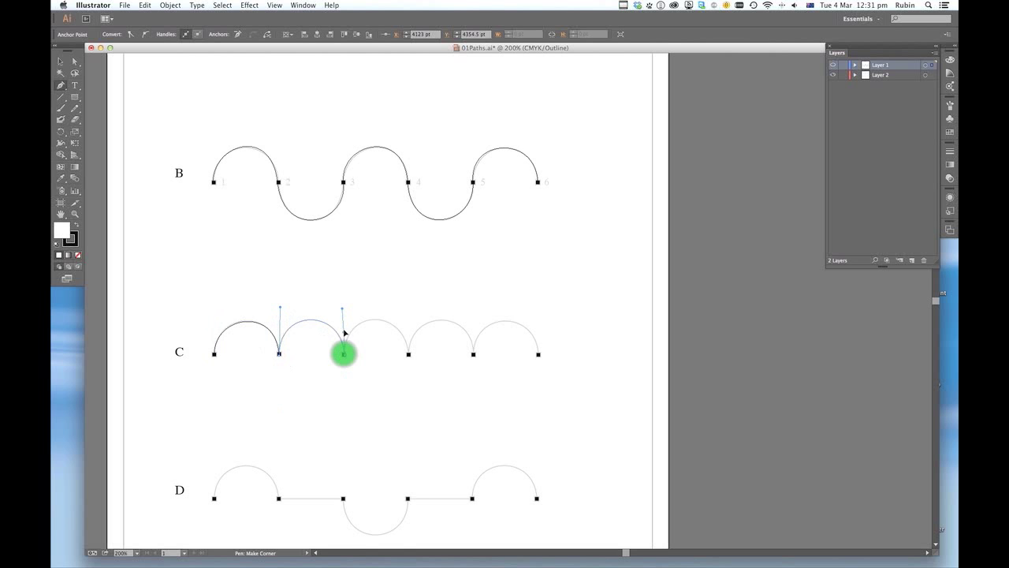
left_click_drag(345, 311, 345, 311)
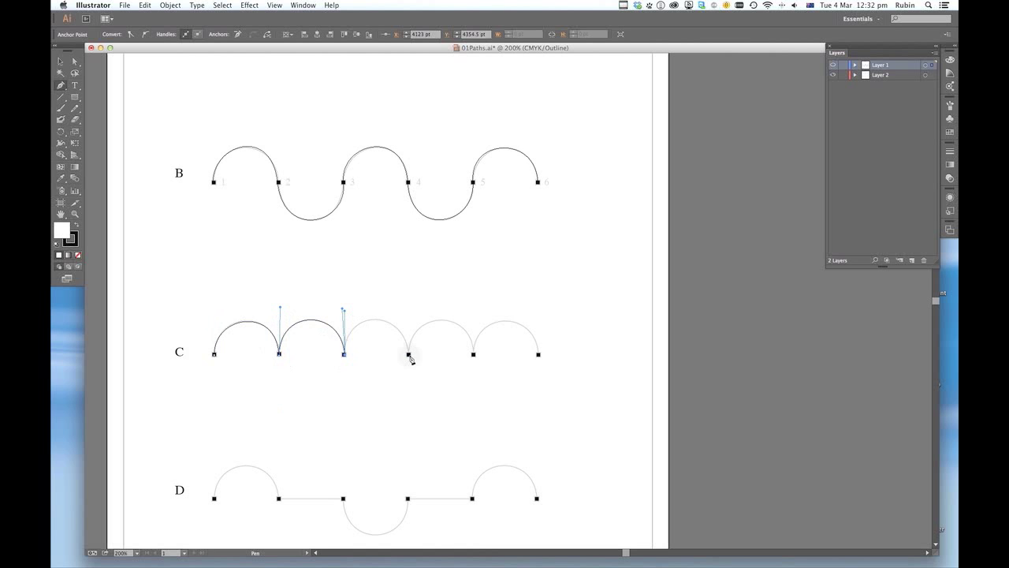
left_click_drag(408, 354, 418, 403)
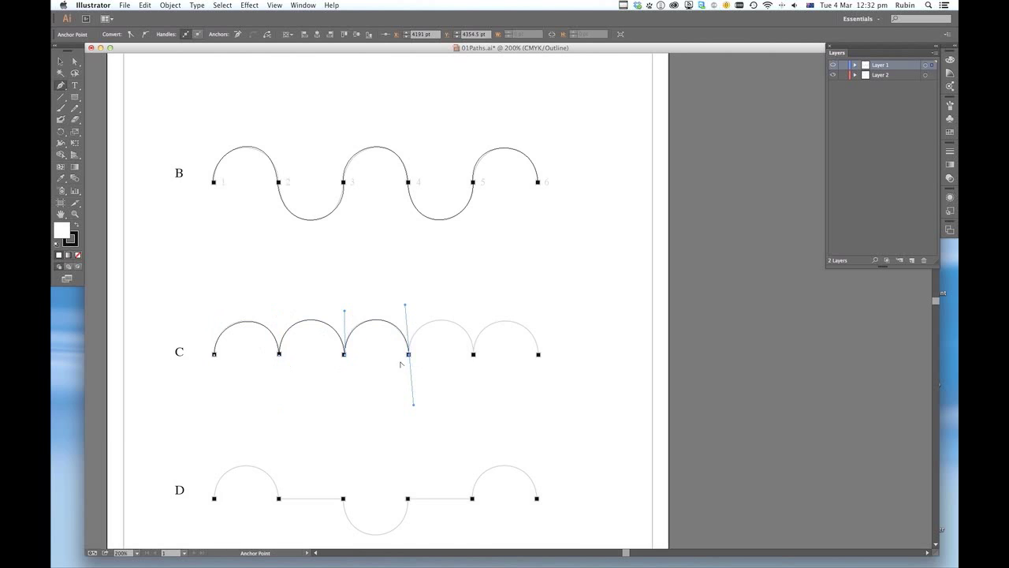
- Trace the last two arches of row C, making the fourth and fifth anchors corners with upward outgoing handles
key("super+minus")
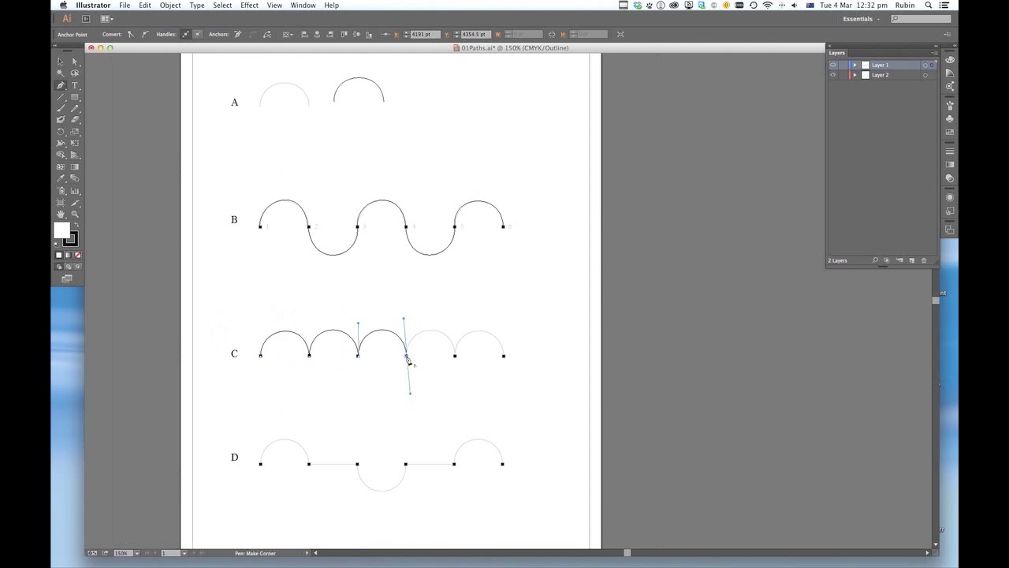
left_click_drag(407, 359, 404, 321)
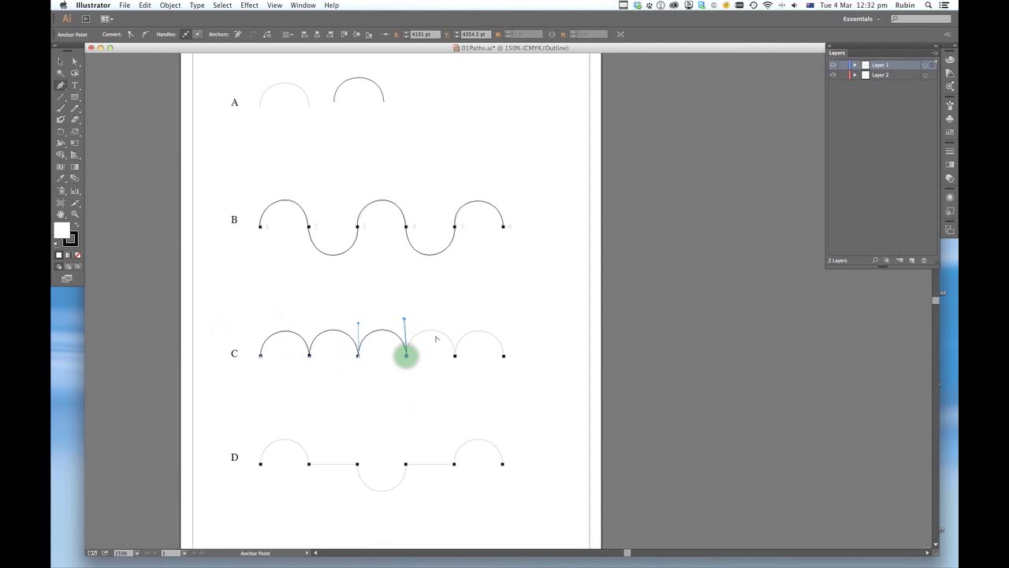
left_click_drag(456, 359, 453, 385)
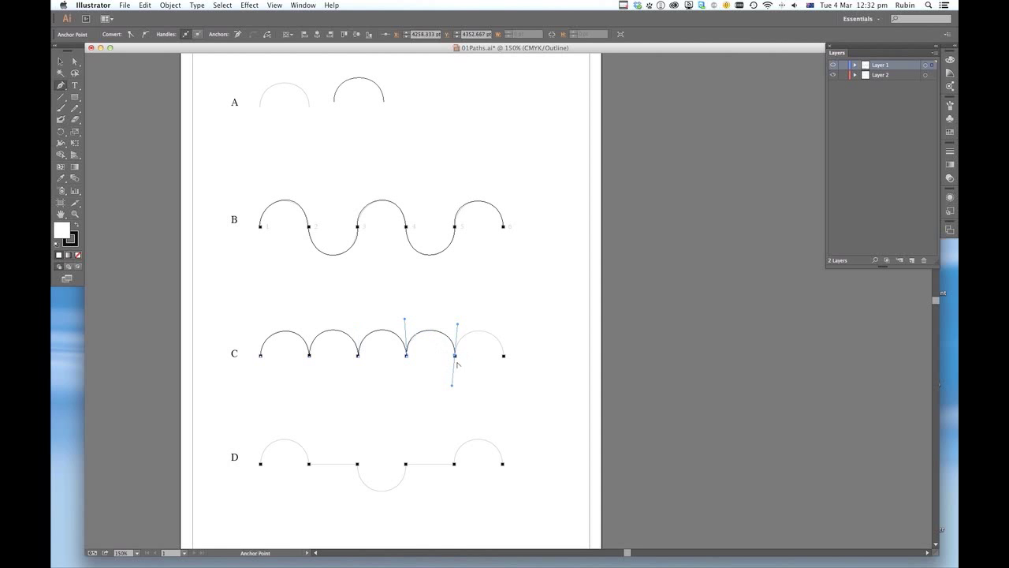
left_click(455, 357)
left_click_drag(504, 357, 507, 391)
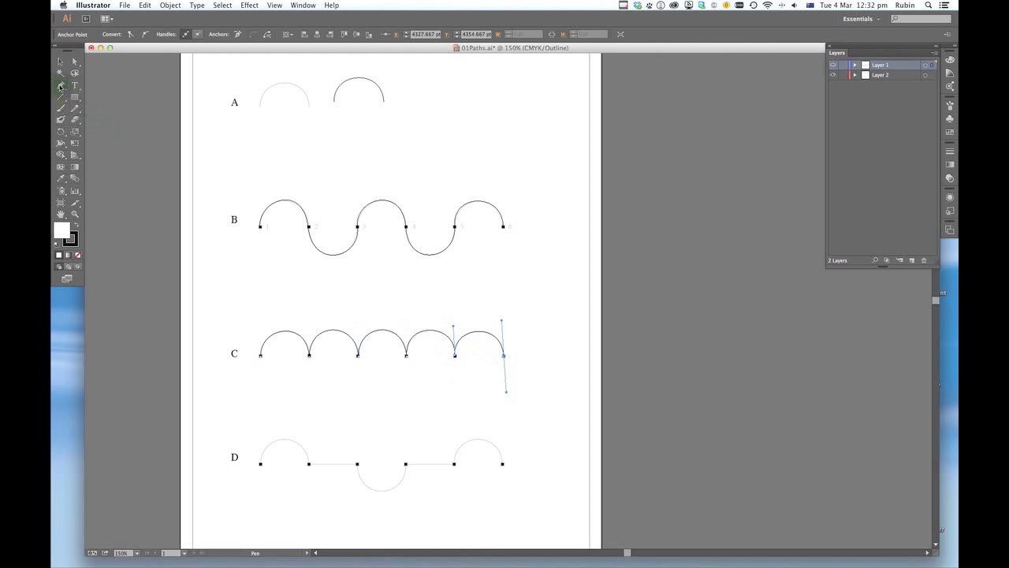
- Start a new Pen path in row D, tracing the first upward arch and the straight segment to the third marker
left_click(61, 86)
left_click_drag(261, 466, 261, 436)
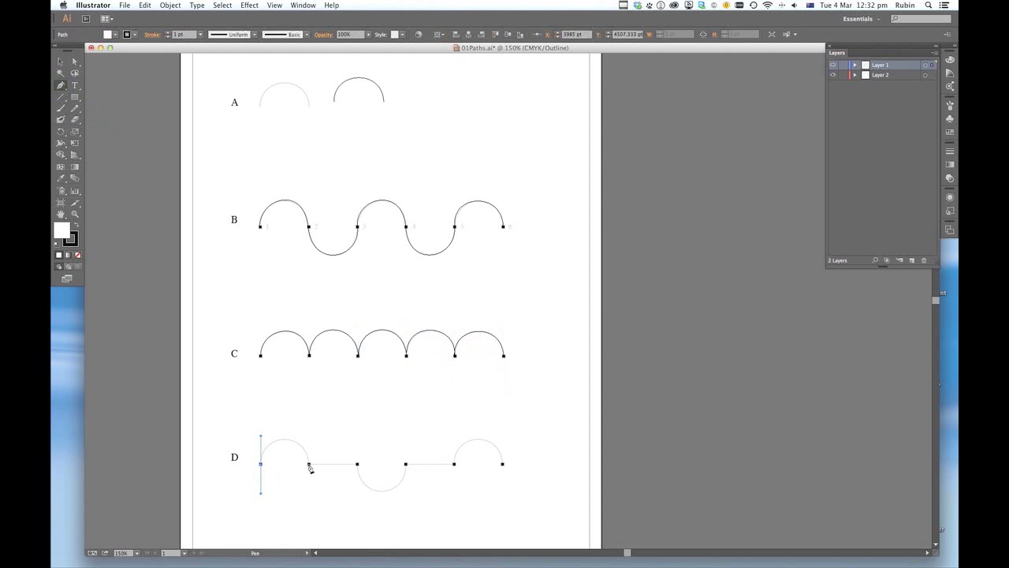
left_click_drag(309, 464, 310, 503)
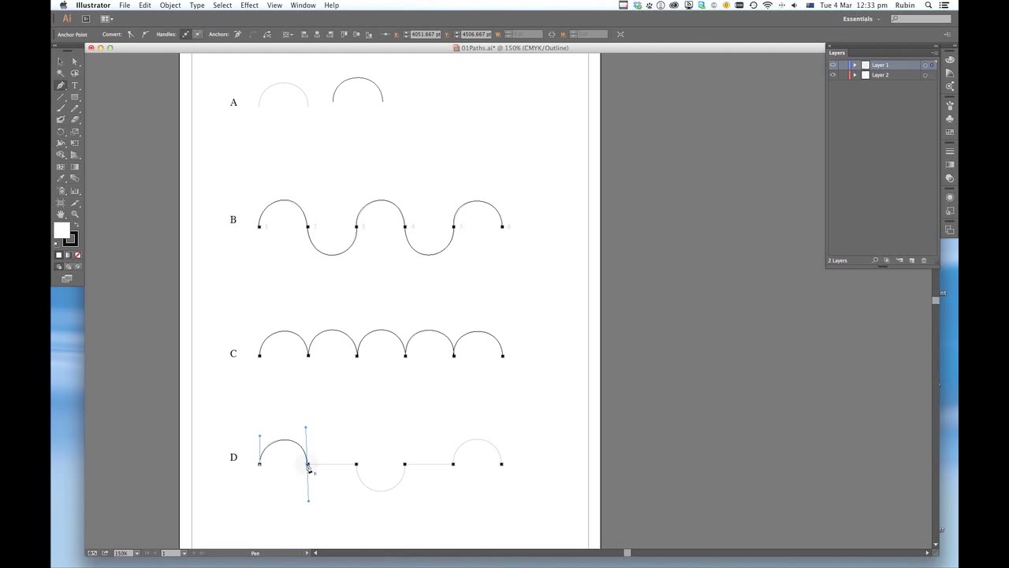
left_click(307, 465)
left_click(357, 465)
- Trace row D's downward arch to the fourth marker and continue with a straight segment to the fifth marker
left_click_drag(356, 465, 357, 496)
left_click_drag(404, 464, 410, 434)
left_click_drag(408, 431, 407, 431)
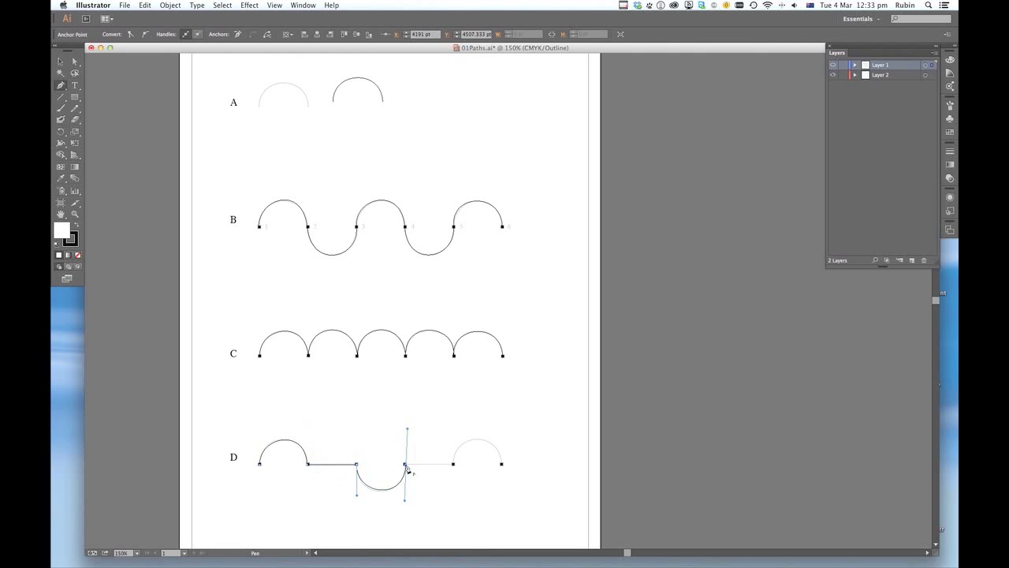
left_click(405, 464)
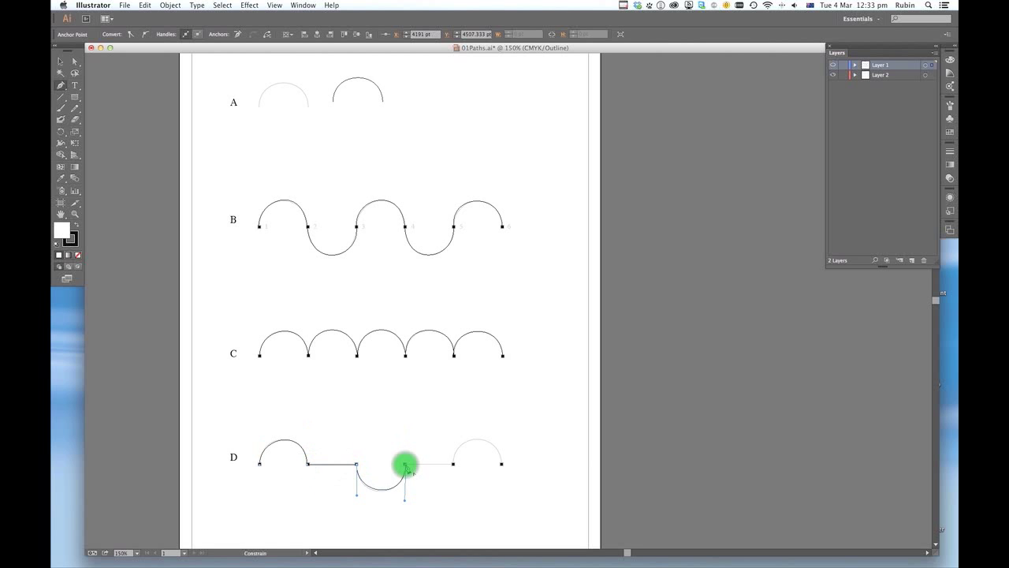
left_click(454, 466)
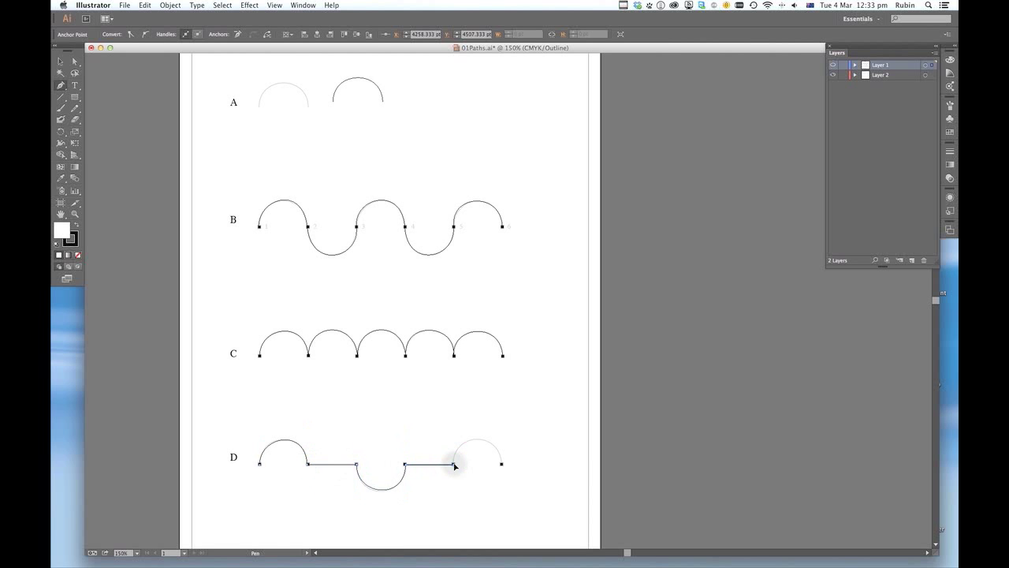
- Pull an upward handle from row D's fifth anchor and trace the final arch to the last marker
left_click_drag(454, 465, 454, 427)
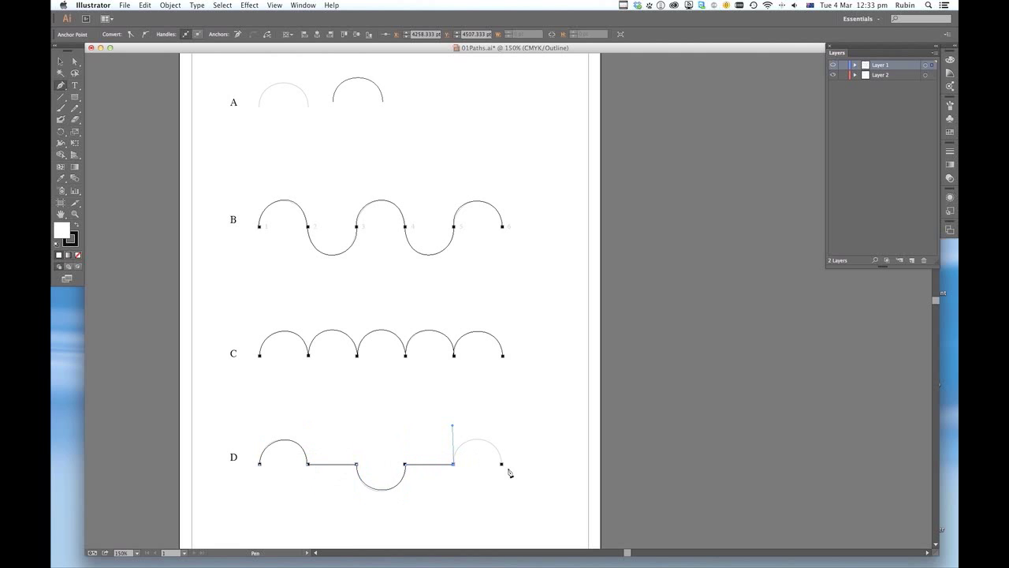
left_click_drag(502, 466, 502, 492)
key("super")
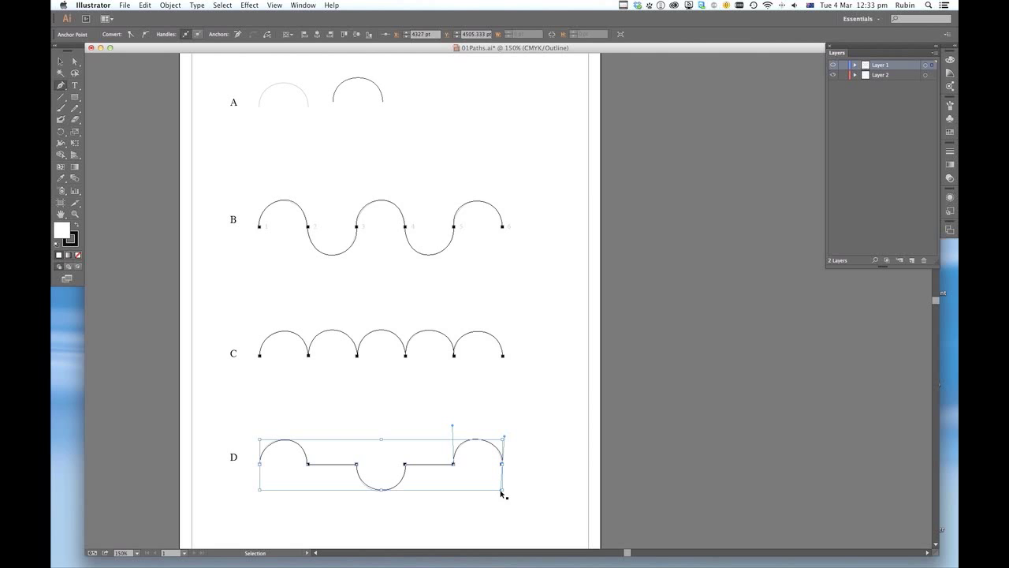
- Create a new A4 CMYK document and place Coke.psd from the Desktop in it as a template
key("super+n")
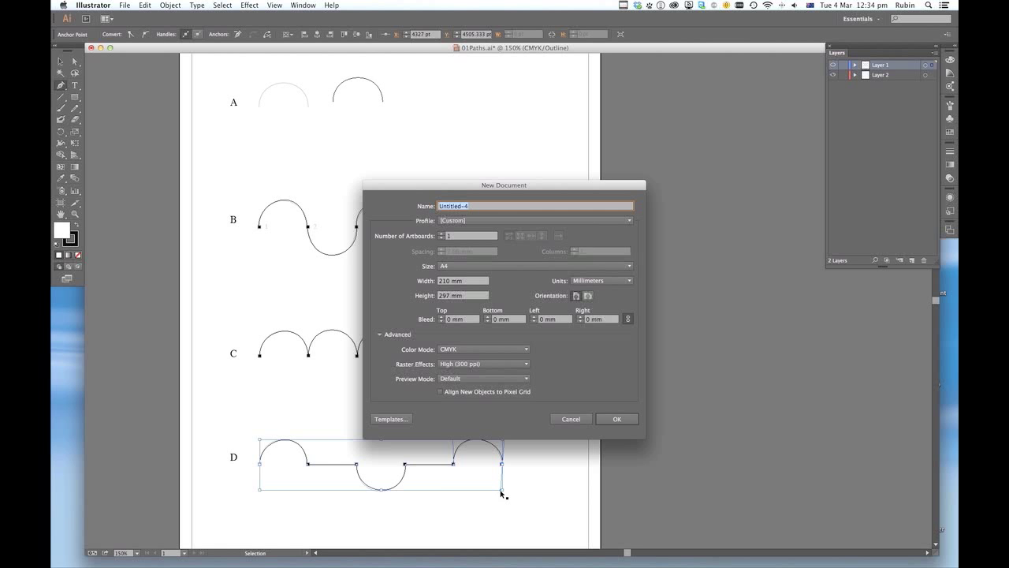
key("Escape")
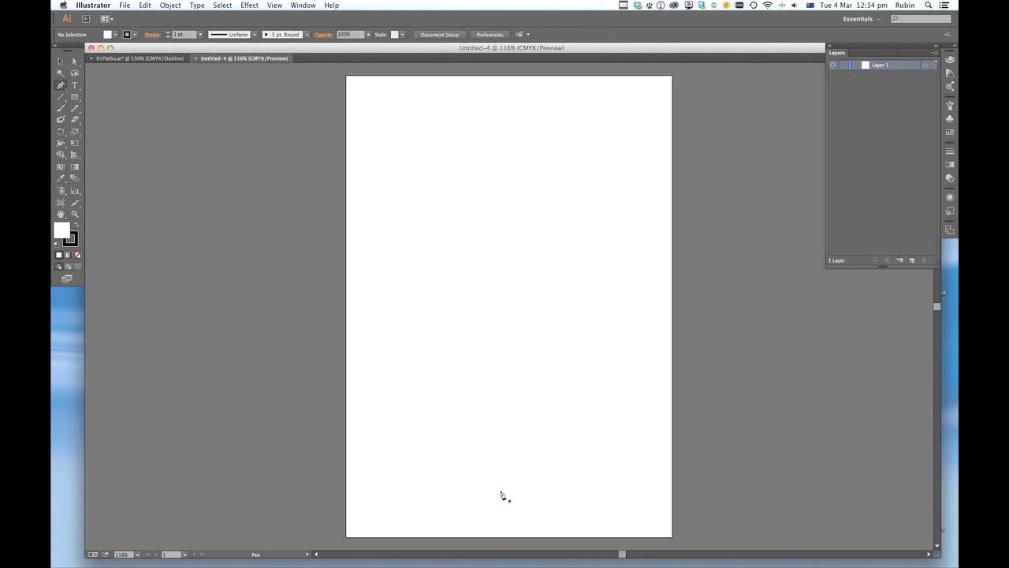
key("super")
key("super+shift+p")
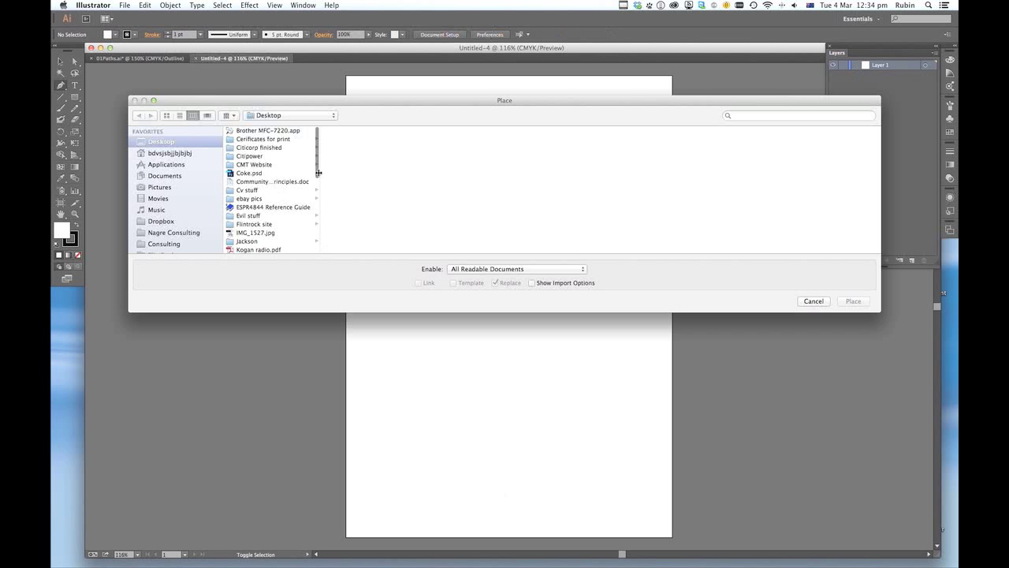
left_click(245, 174)
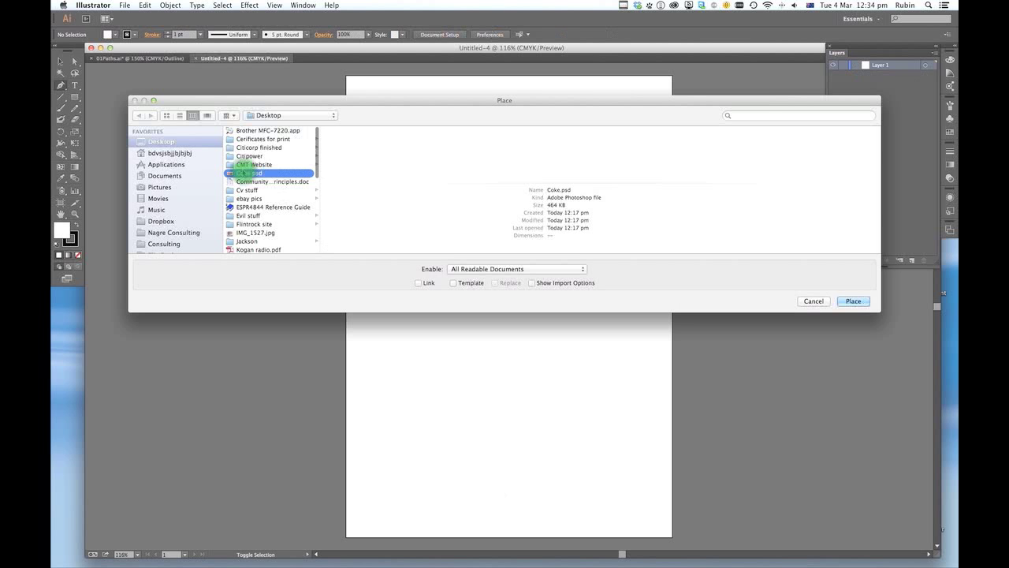
left_click(454, 283)
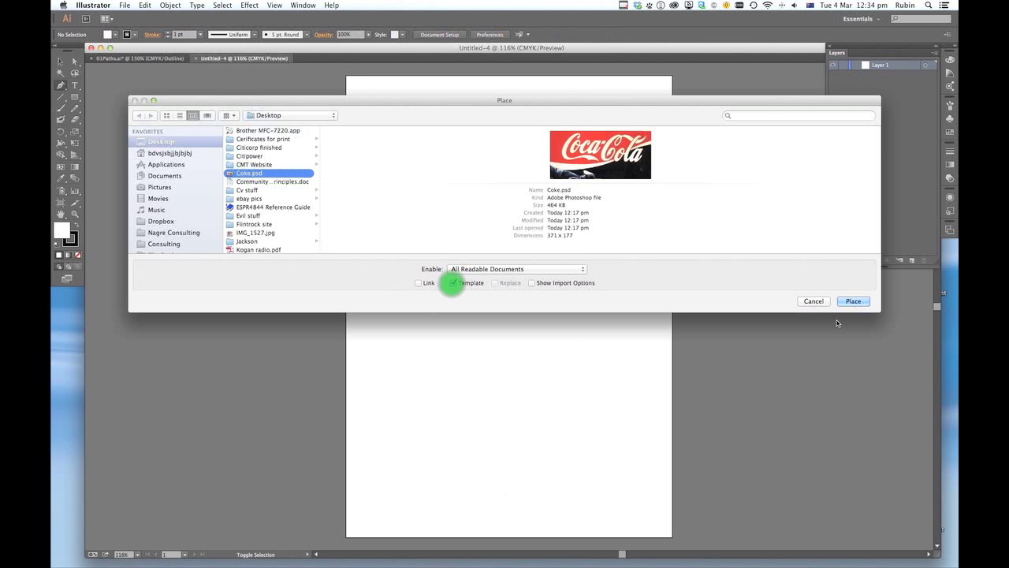
left_click(853, 301)
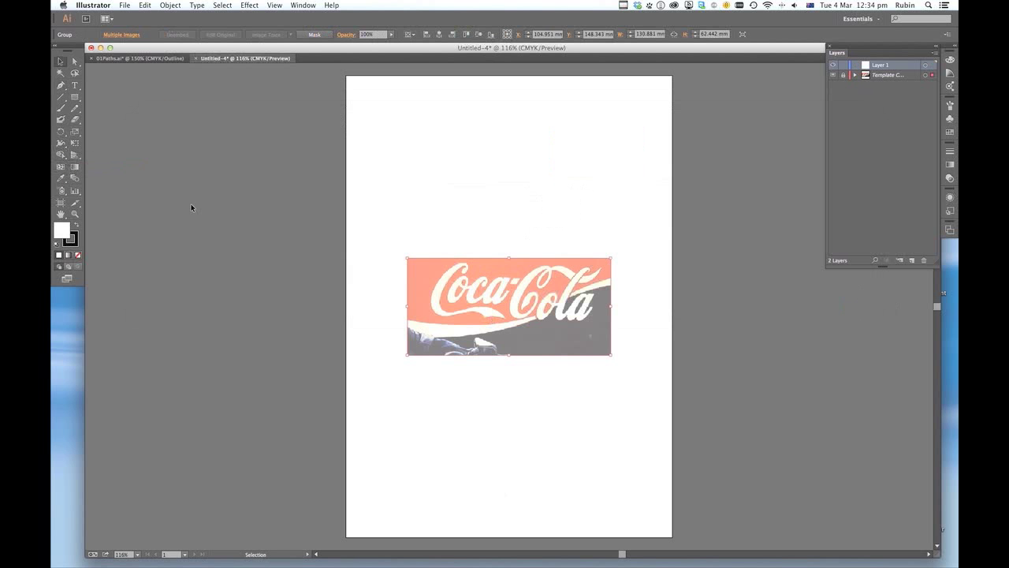
- With the Pen tool, trace the underside of the Coca-Cola swash from its pointed tip to the notch, making the notch a corner anchor
left_click(60, 85)
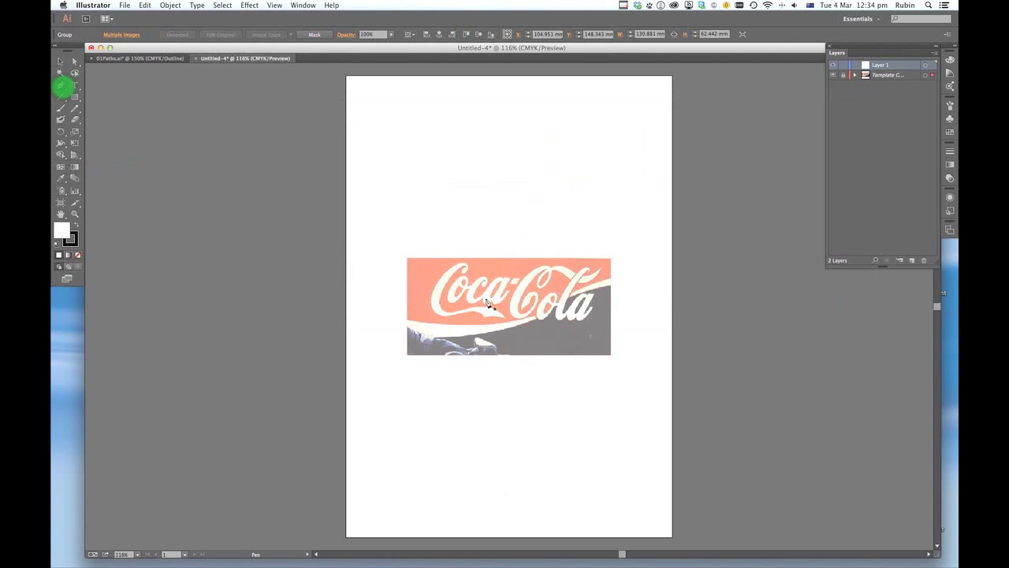
scroll(486, 303, "right", 1)
key("super+space")
left_click_drag(450, 303, 521, 343)
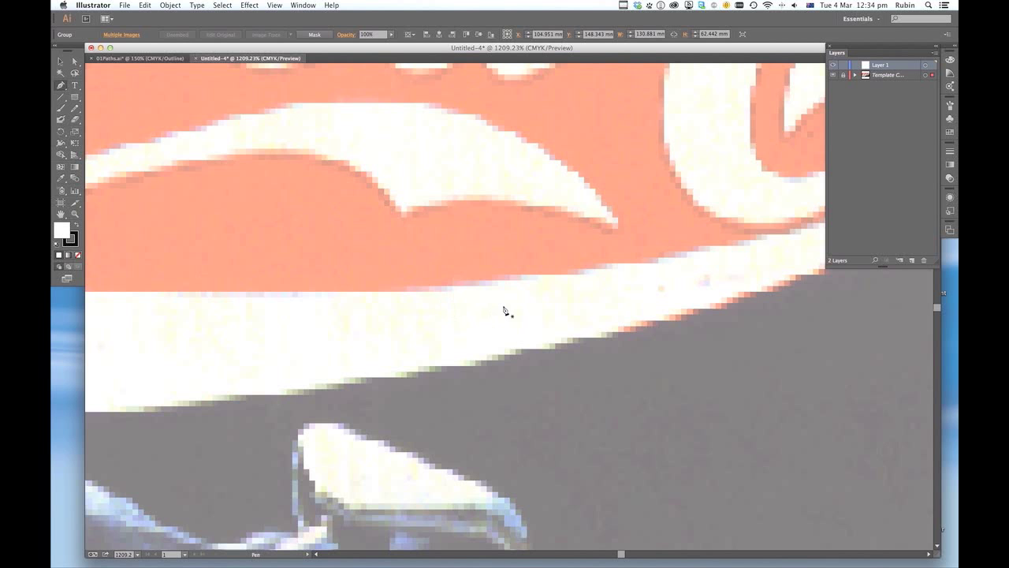
key("super+minus")
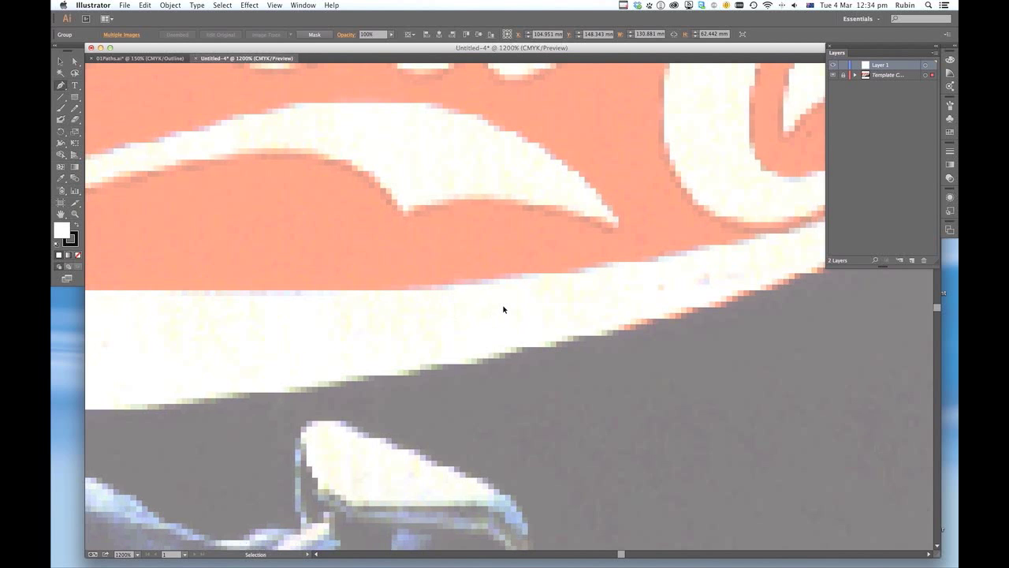
key("super+minus")
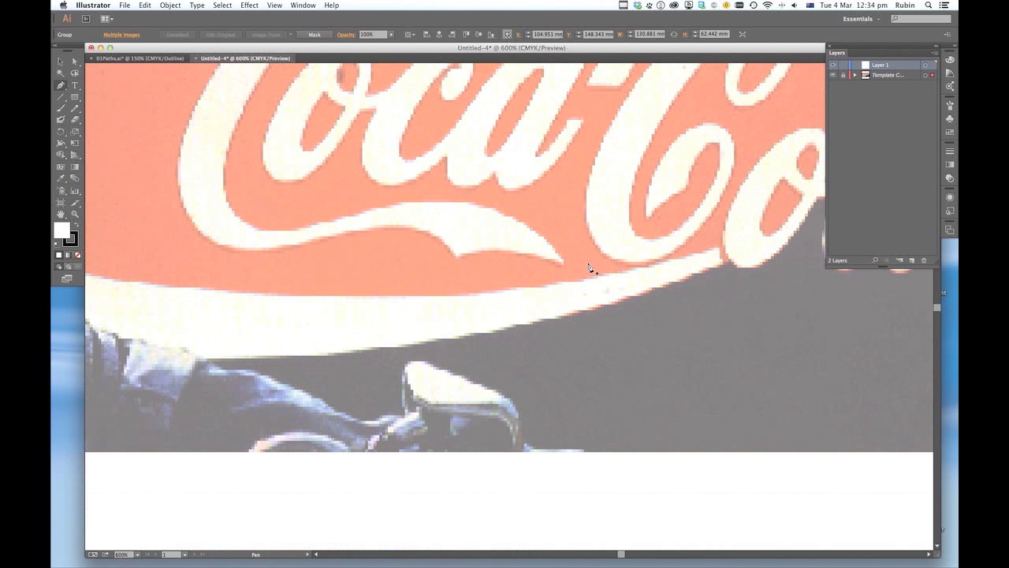
left_click(556, 263)
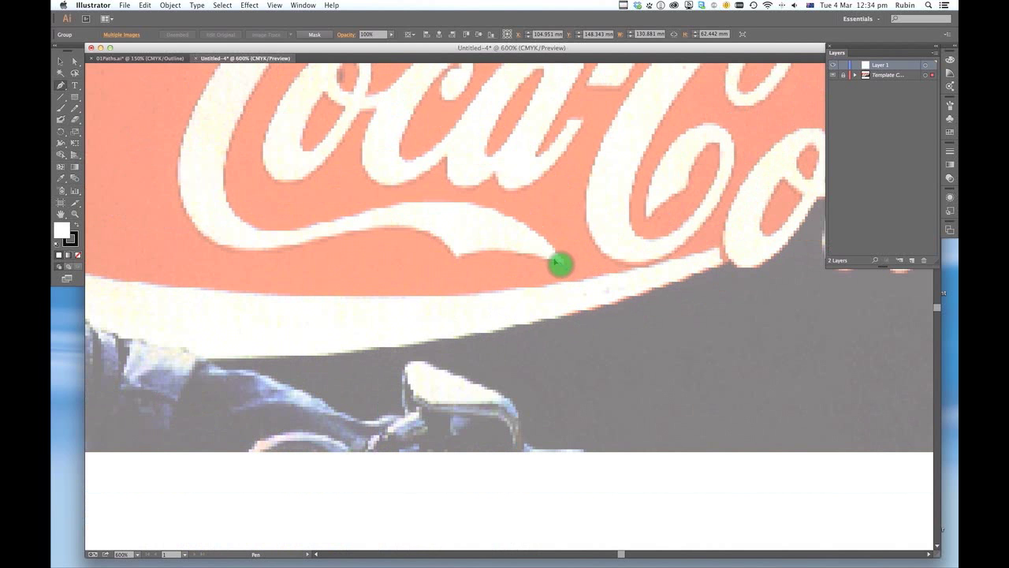
left_click_drag(557, 262, 542, 253)
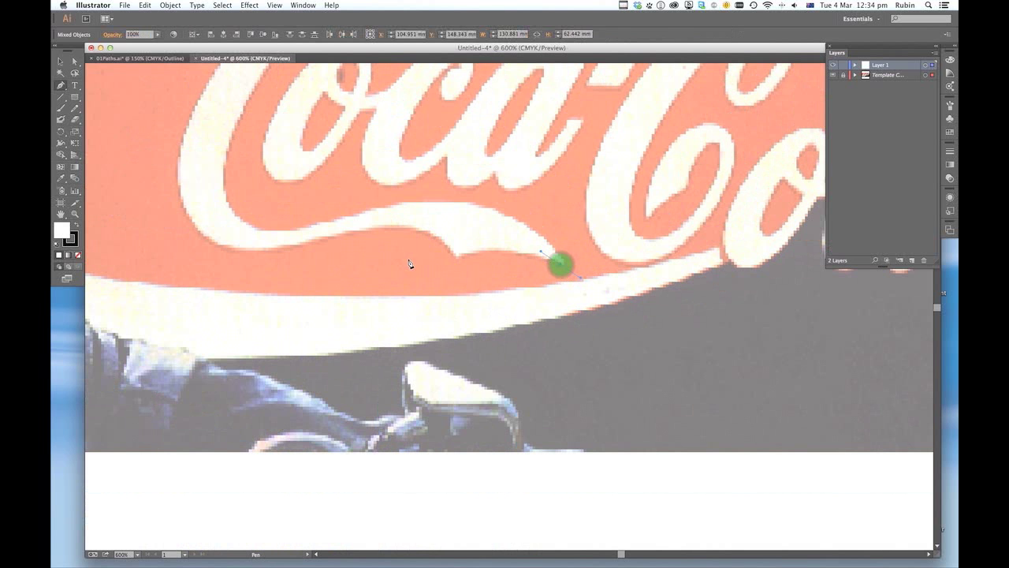
mouse_move(458, 255)
left_mouse_down()
mouse_move(427, 269)
mouse_move(444, 228)
left_mouse_up()
left_click(457, 255)
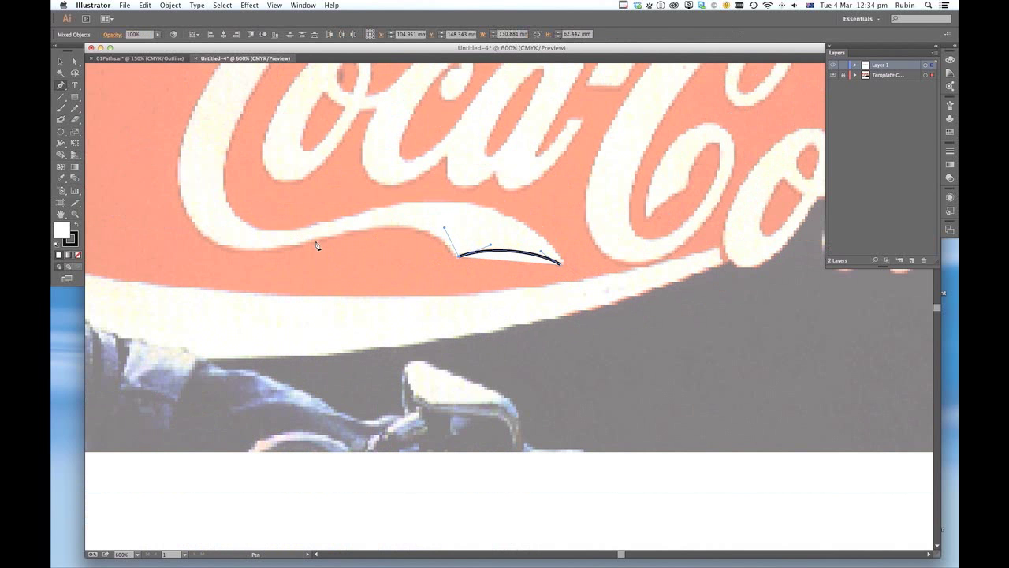
- Continue the path along the swash's lower edge and up the outer side of the first C, with the fill set to none
mouse_move(316, 244)
left_mouse_down()
mouse_move(255, 254)
mouse_move(243, 269)
left_mouse_up()
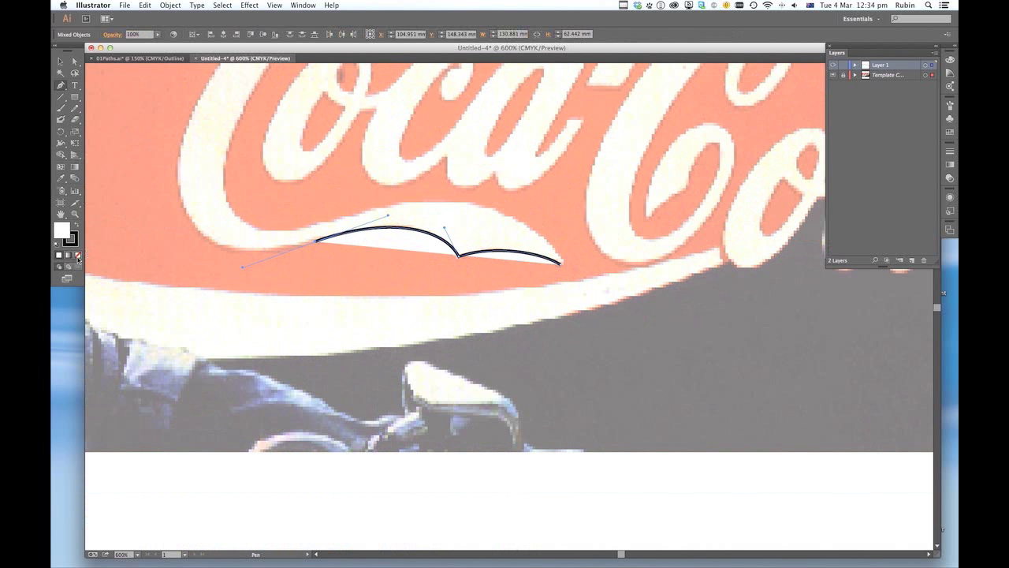
left_click(77, 255)
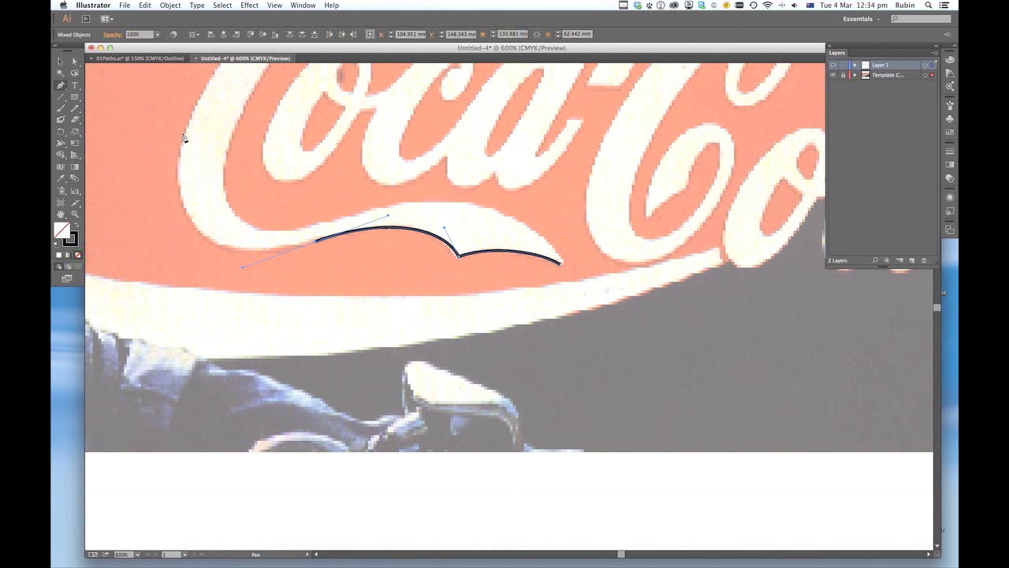
left_click_drag(183, 136, 203, 105)
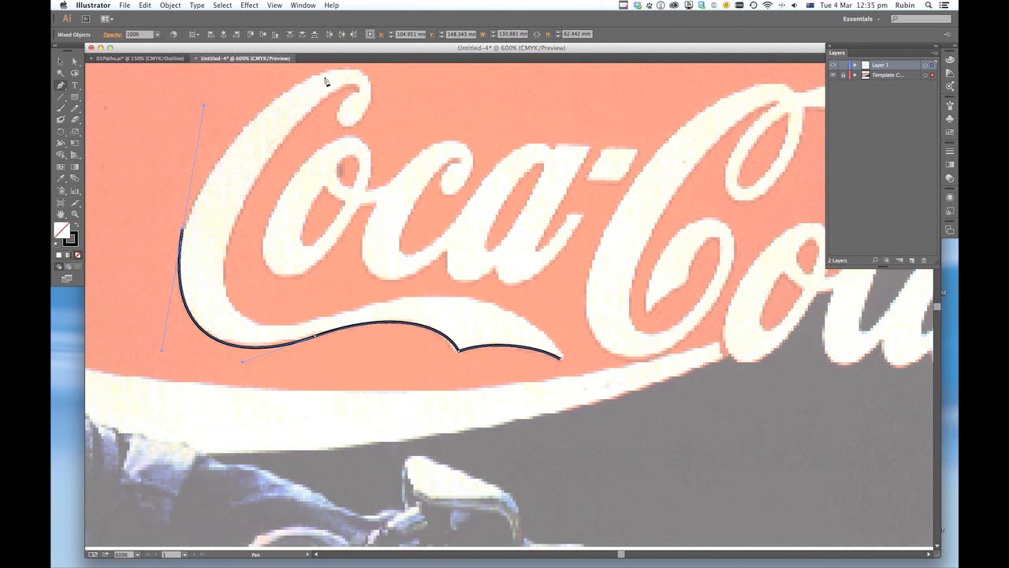
- Switch to Photoshop and draw a Pen work path on Old truck.psd along the cab roof and down to the windscreen's edge
key("ctrl+Up")
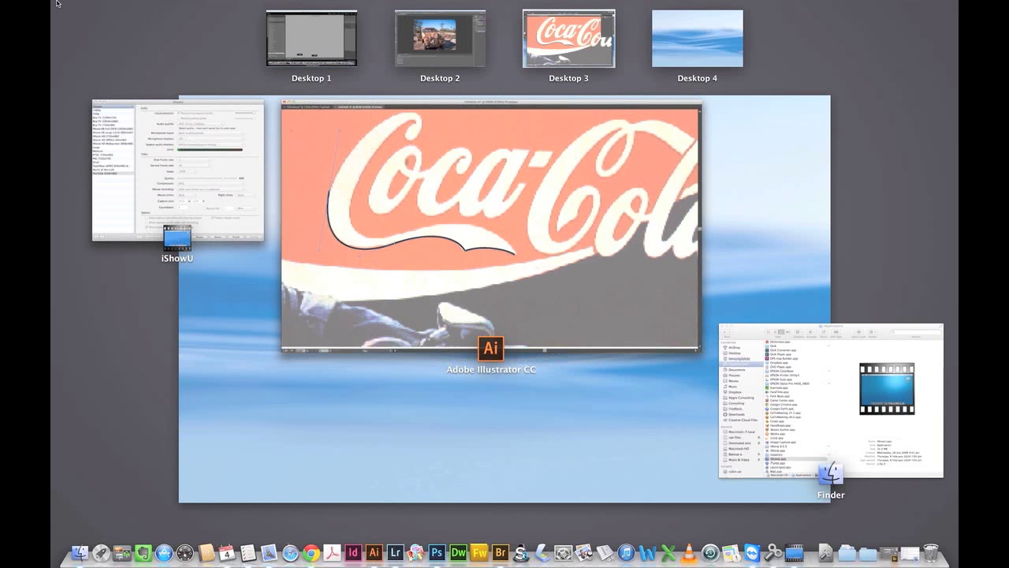
left_click(423, 36)
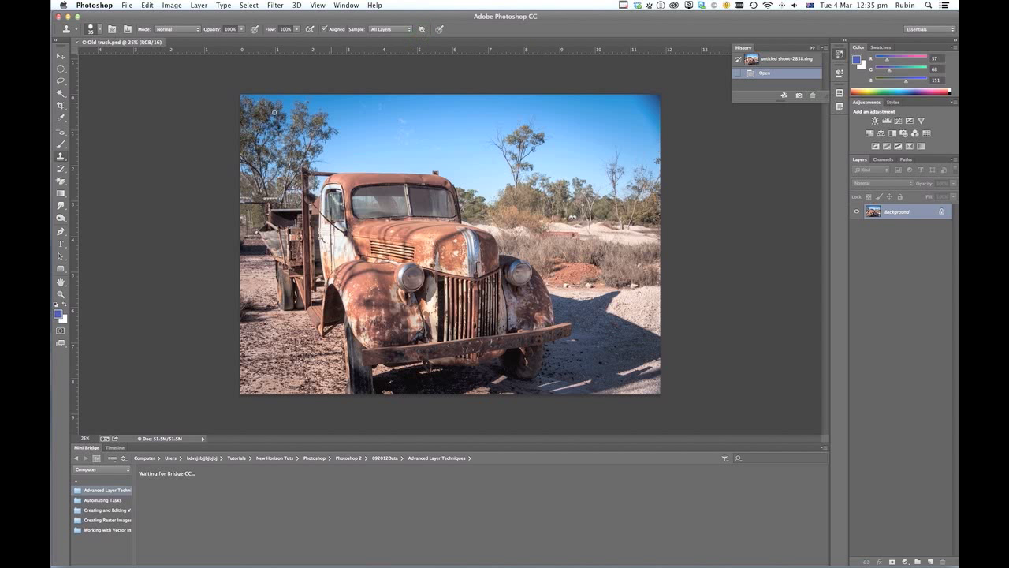
left_click(61, 231)
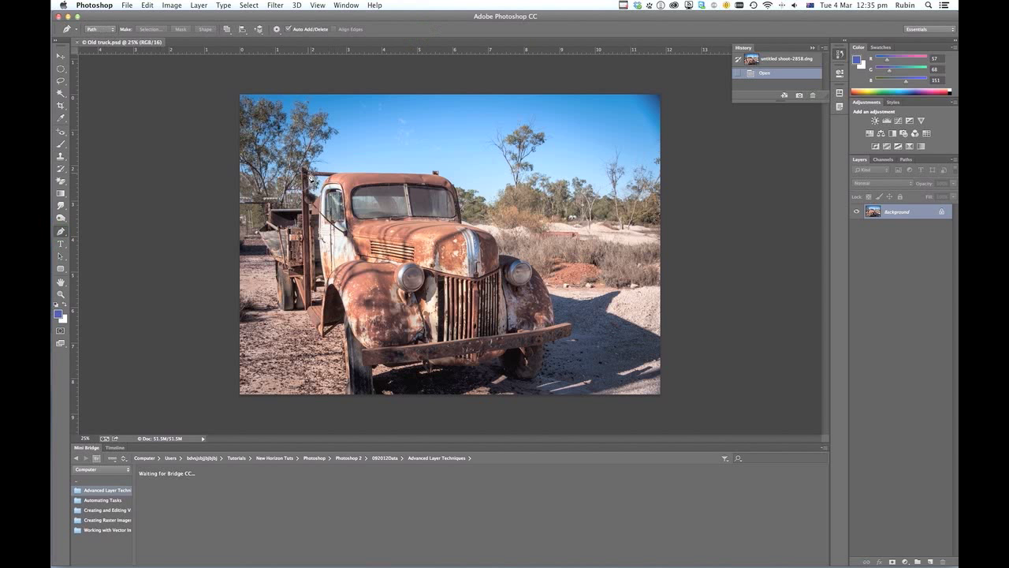
left_click(309, 169)
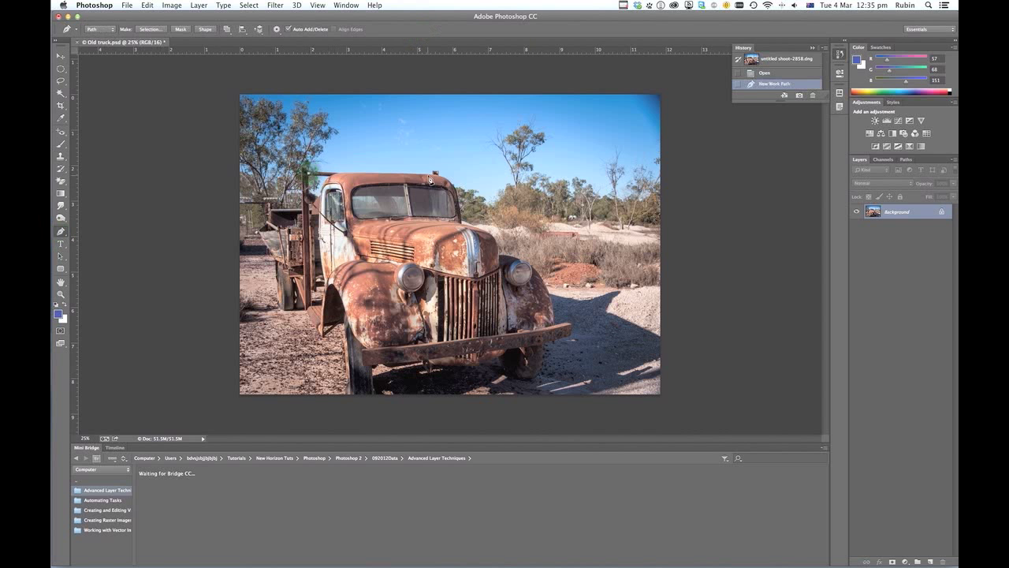
left_click(433, 172)
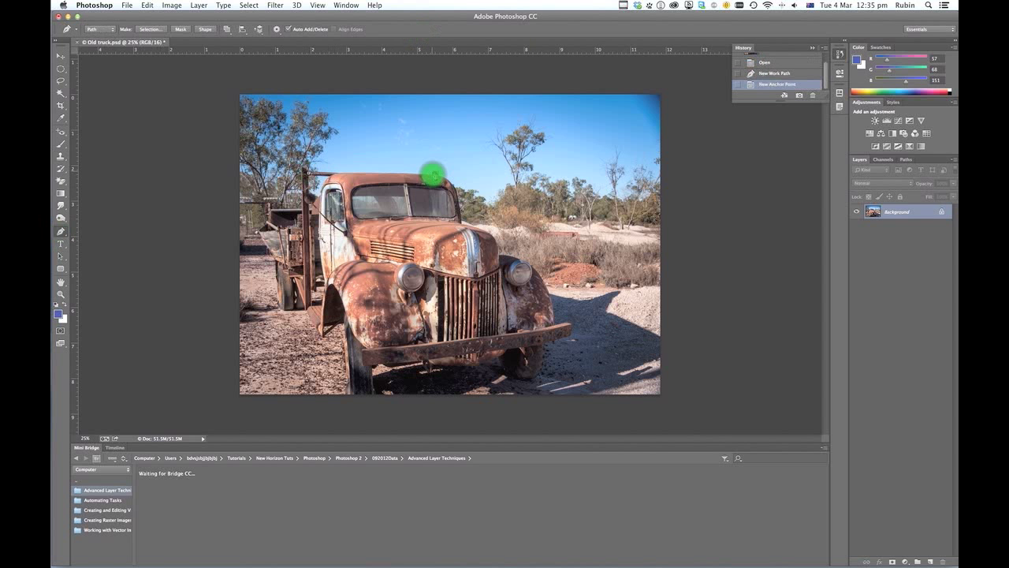
left_click(432, 172)
left_click(433, 172)
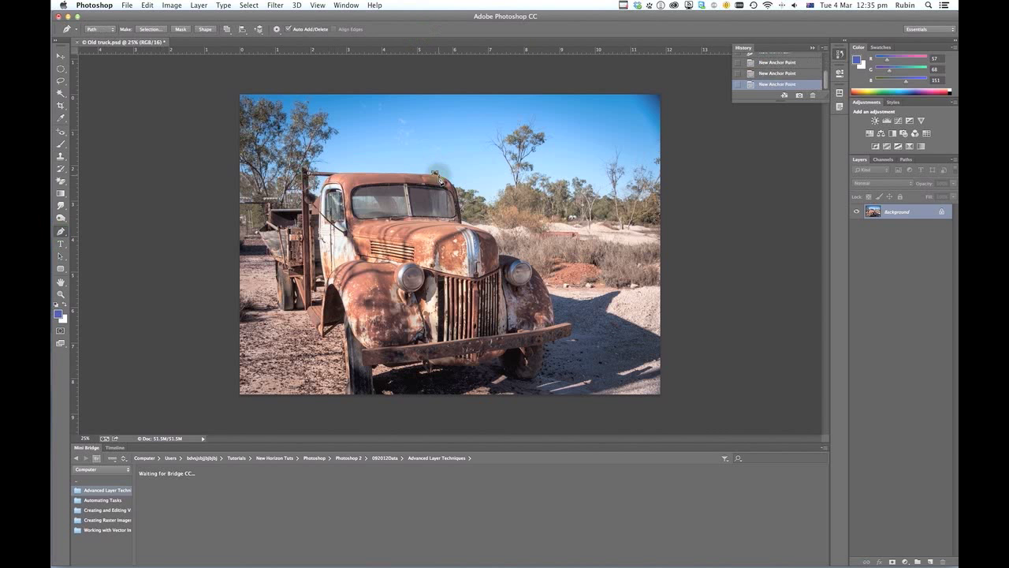
left_click(438, 175)
left_click(439, 175)
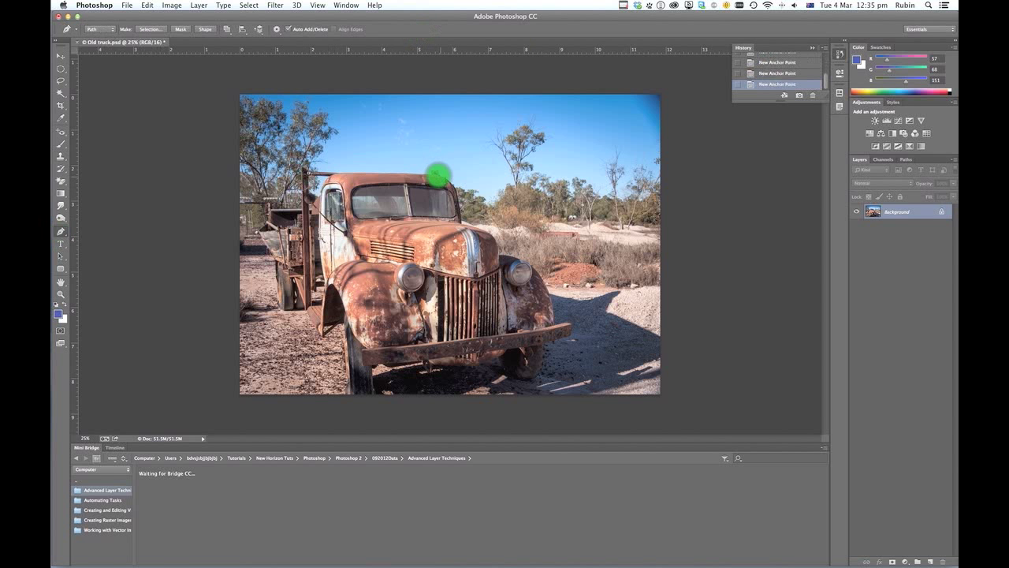
left_click(439, 175)
left_click(457, 195)
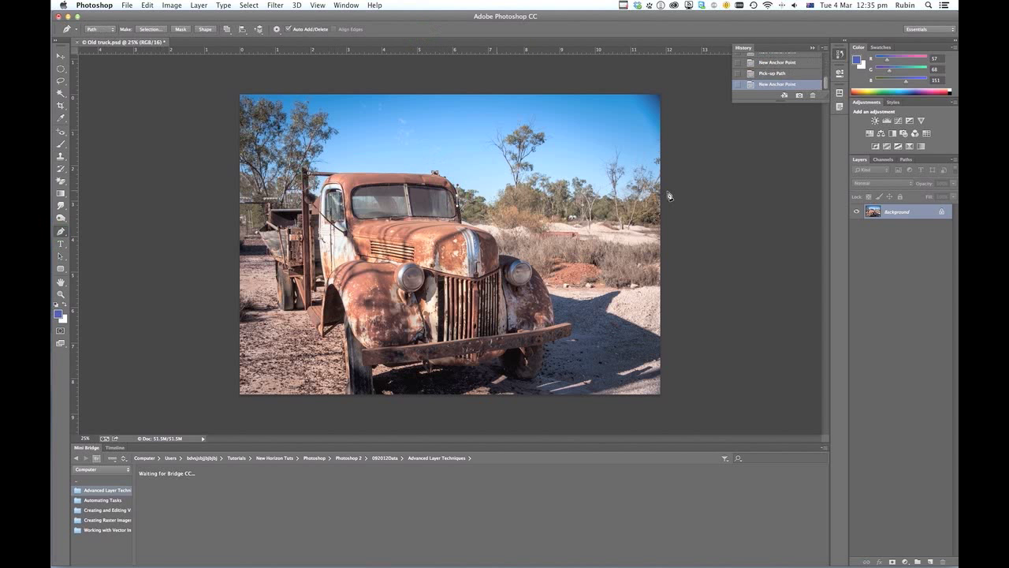
- Load the truck's work path as a selection and deselect it
left_click(907, 160)
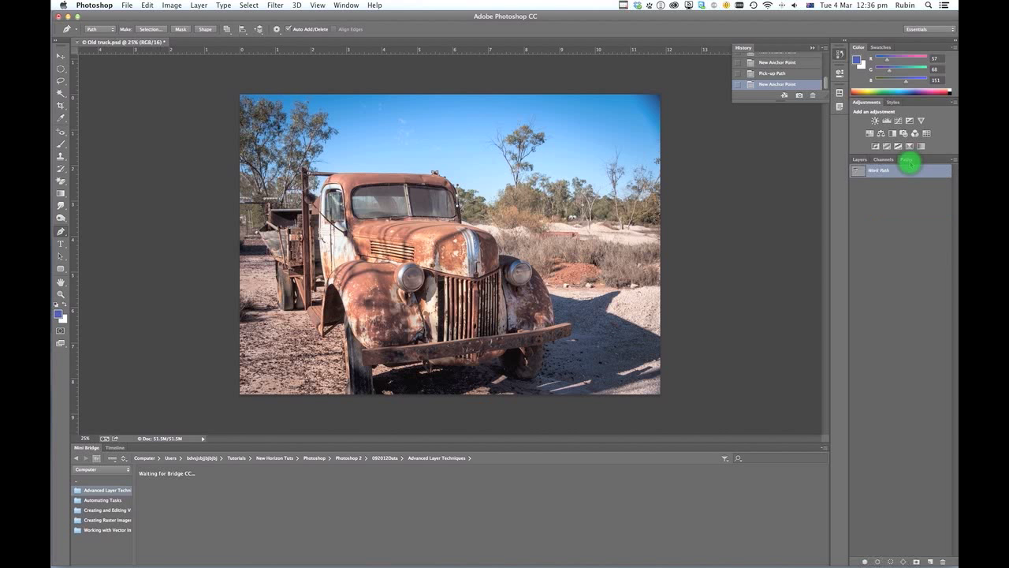
left_click(891, 561)
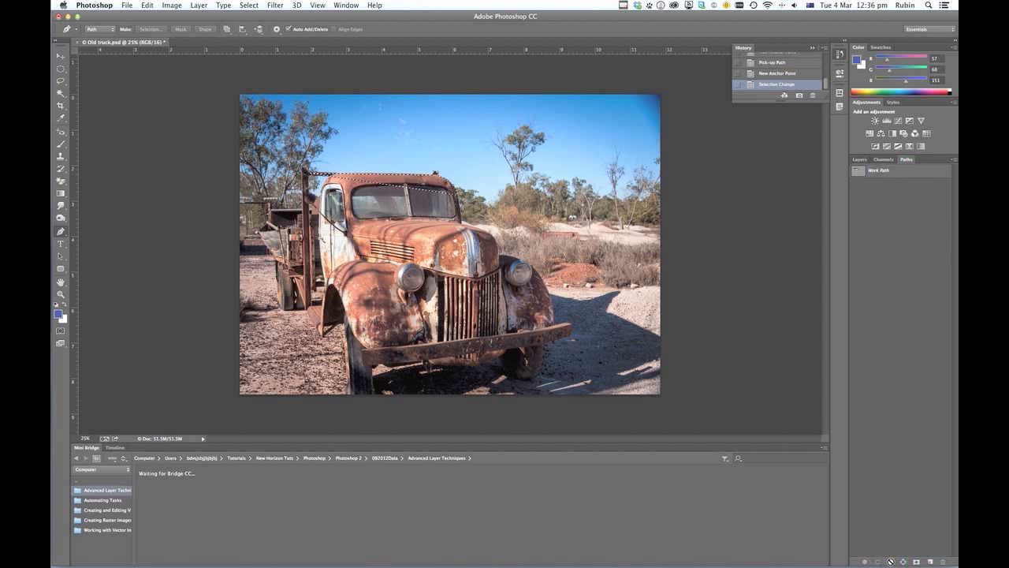
key("super+d")
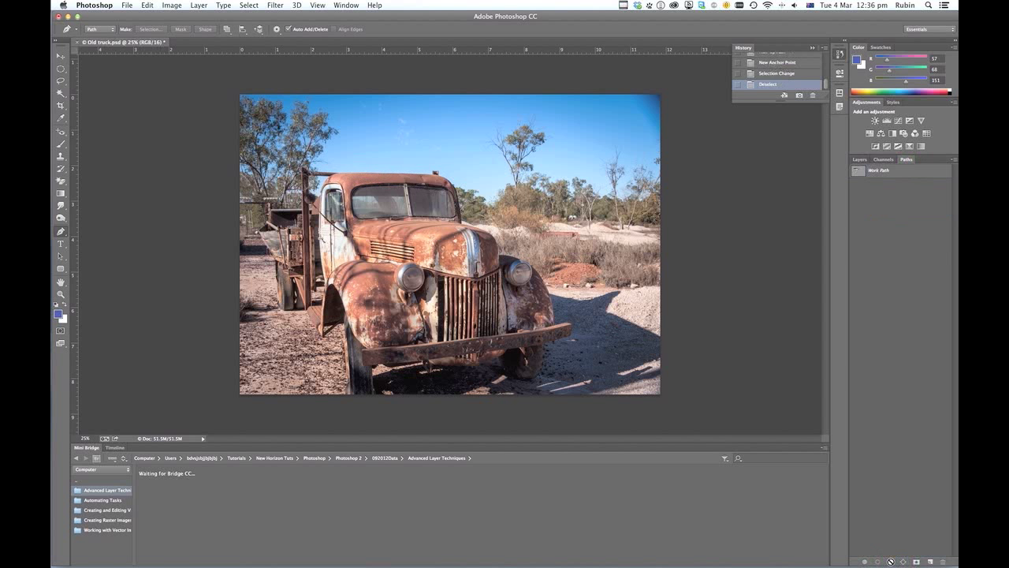